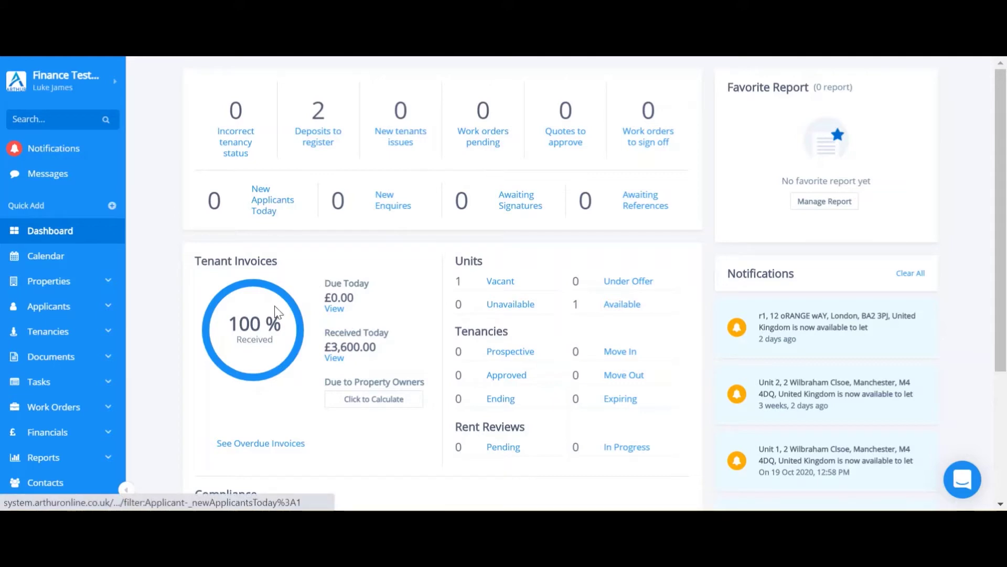
# Open the rent statement of tenancy TE1004.
pyautogui.click(71, 333)
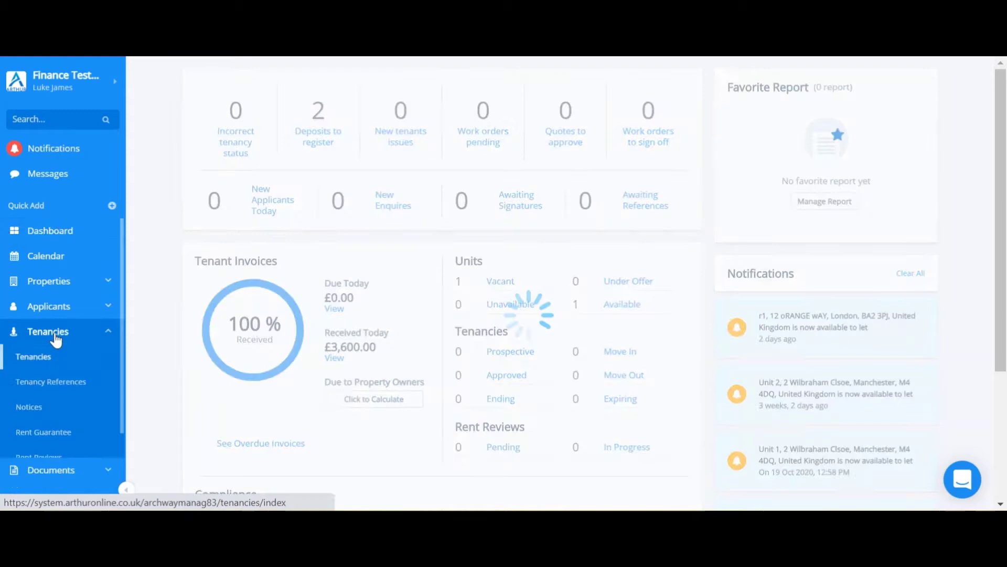
pyautogui.scroll(-3, 333, 265)
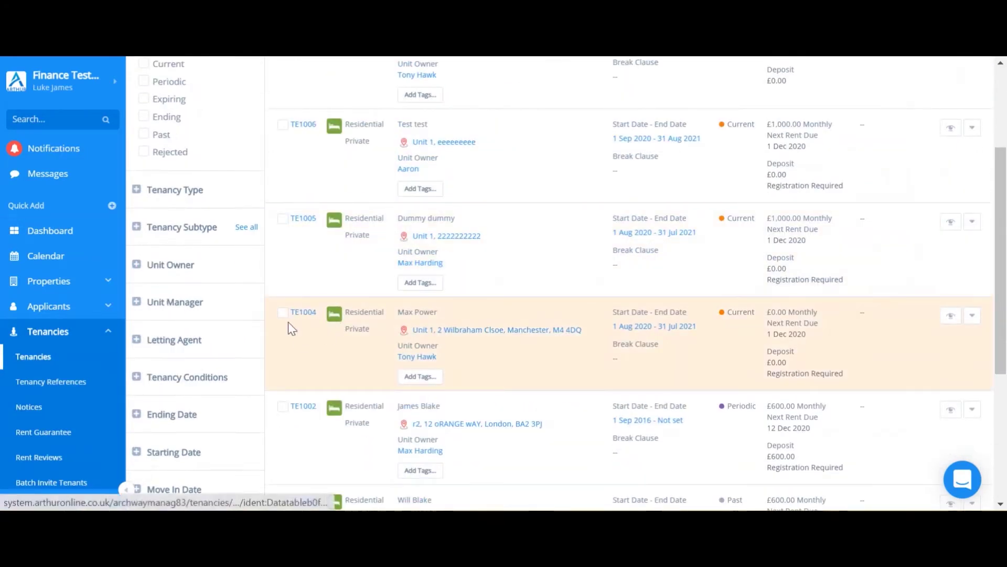
pyautogui.click(303, 312)
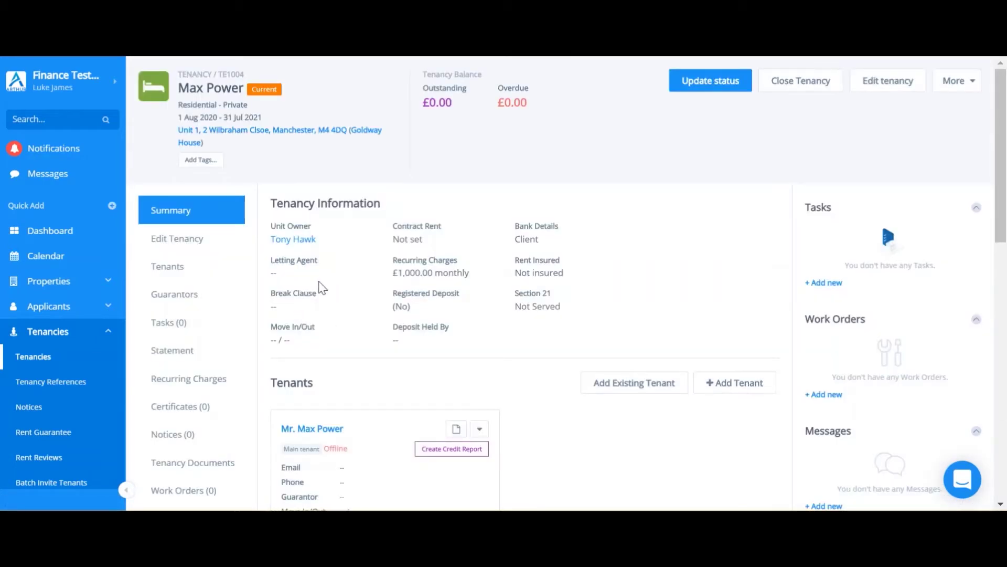
pyautogui.click(206, 355)
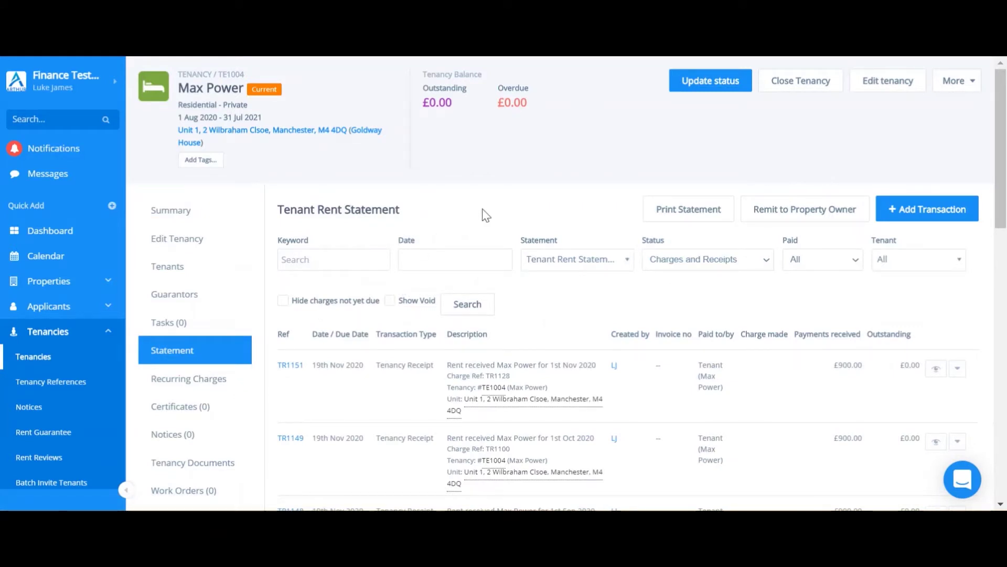
# Start a new Sundry Charge transaction with the description "Cleaning Fee" and the date 17/11/2020.
pyautogui.click(899, 223)
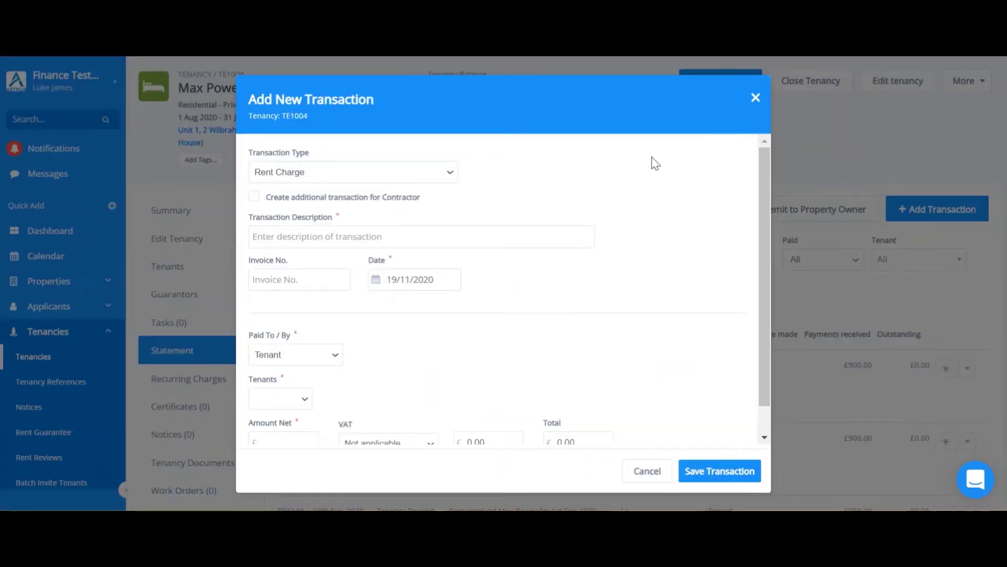
pyautogui.click(440, 176)
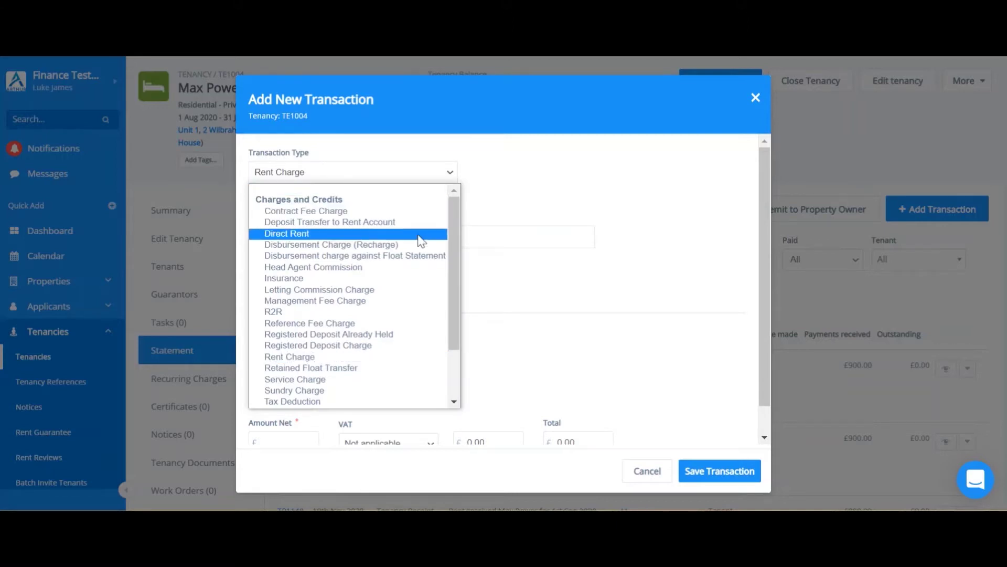
pyautogui.click(356, 391)
pyautogui.click(361, 233)
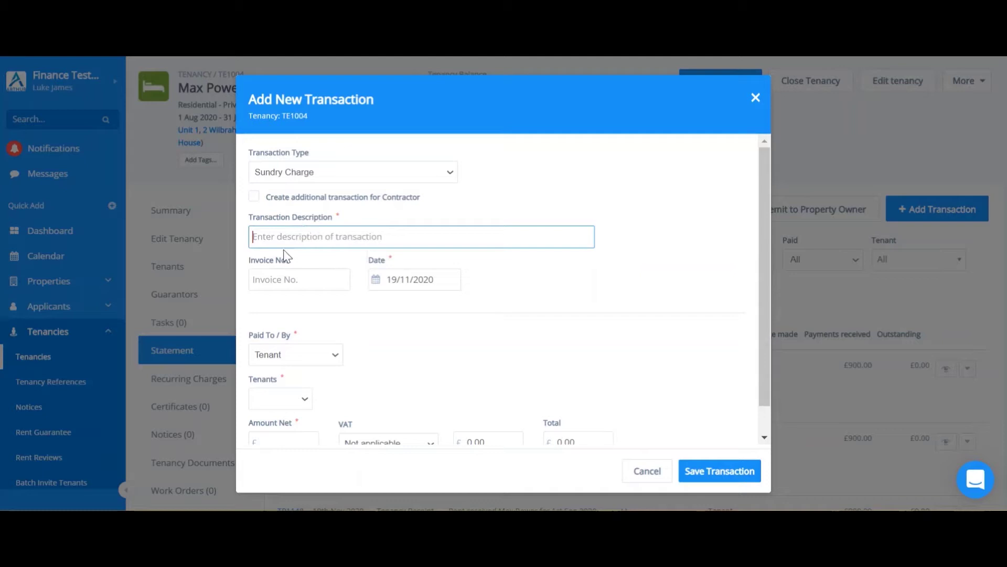
pyautogui.write('Cleani')
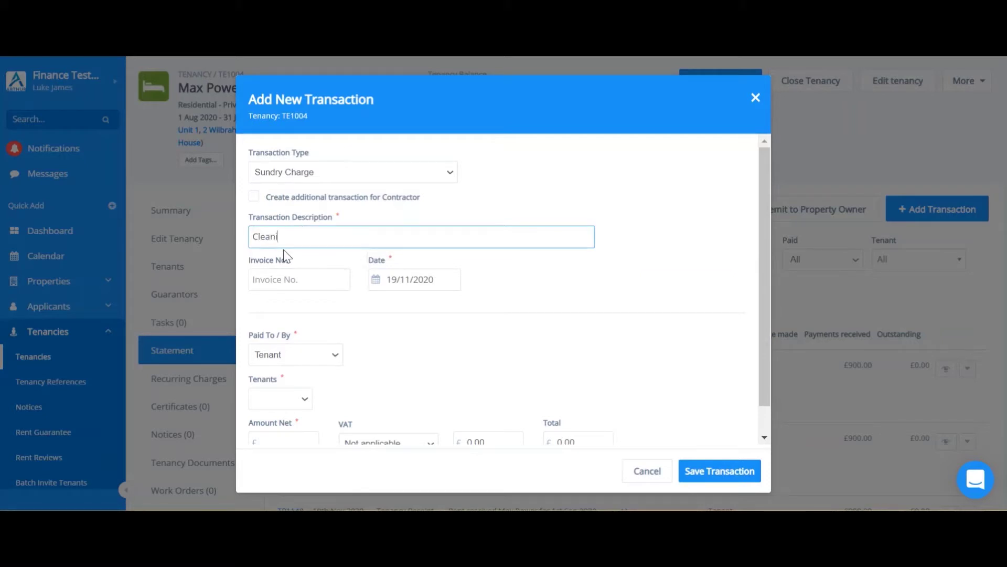
pyautogui.write('ng Fee')
pyautogui.click(376, 284)
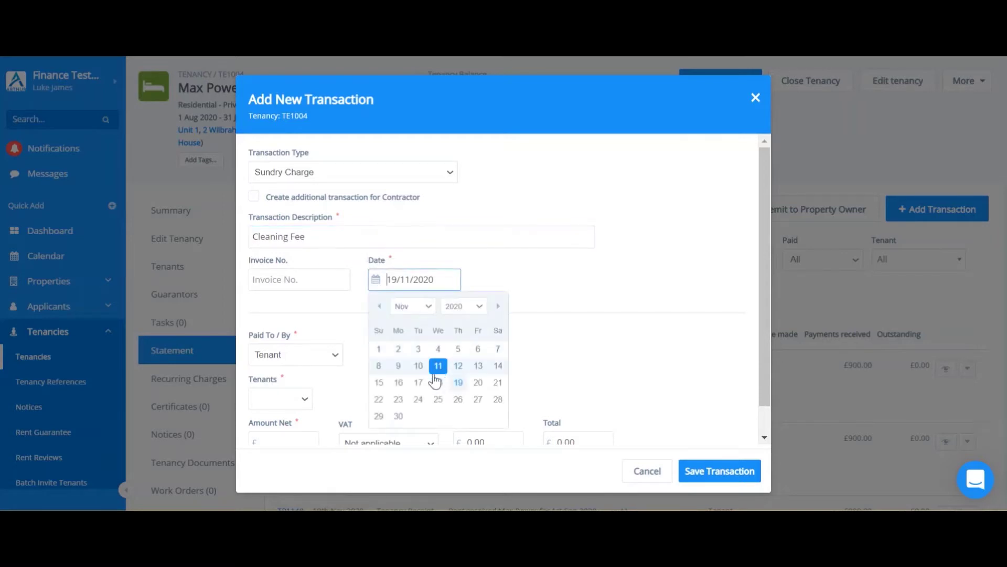
pyautogui.click(418, 382)
# Make the transaction payable by the Tenant and choose the tenancy's main tenant.
pyautogui.scroll(-1, 292, 326)
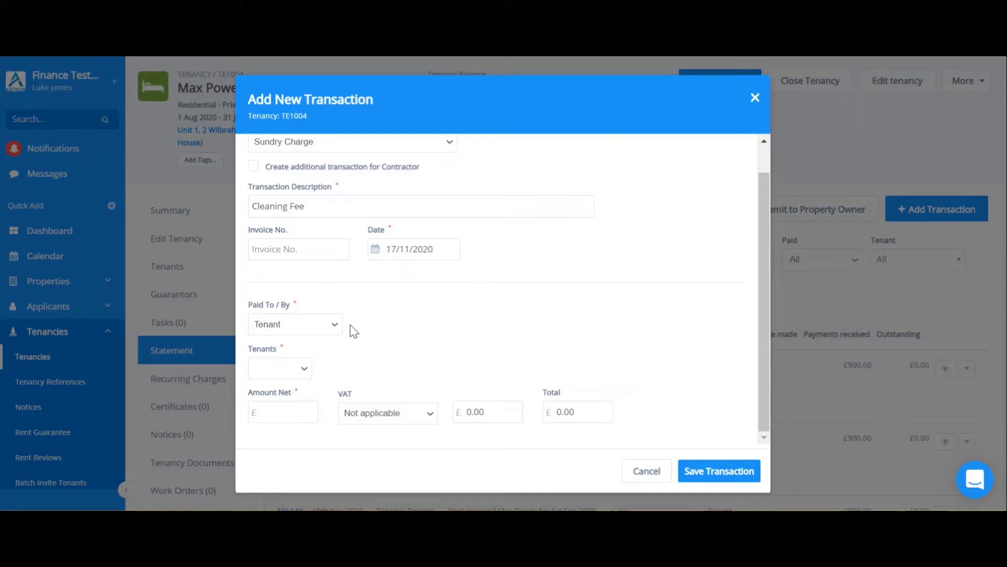
pyautogui.click(288, 330)
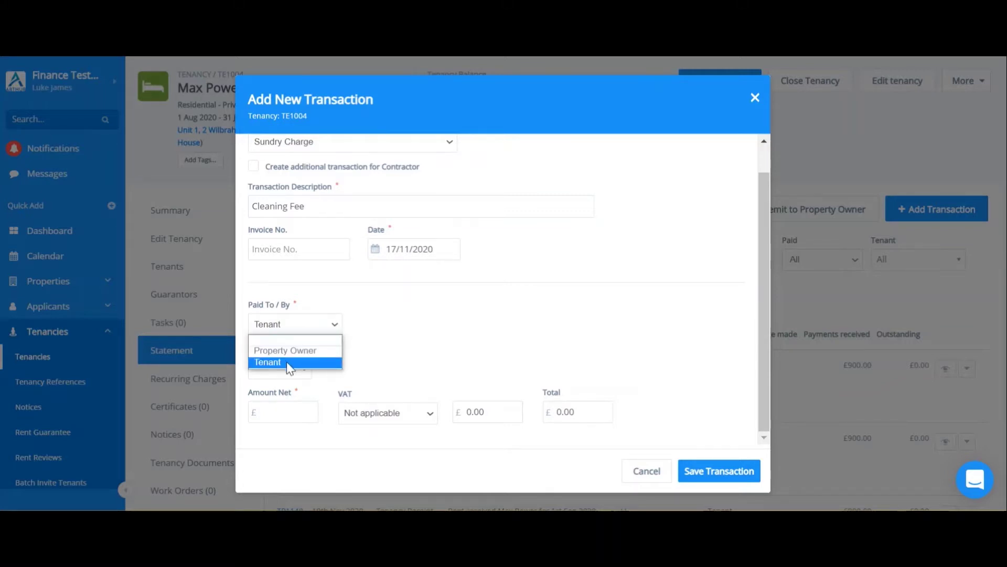
pyautogui.click(287, 360)
pyautogui.click(288, 374)
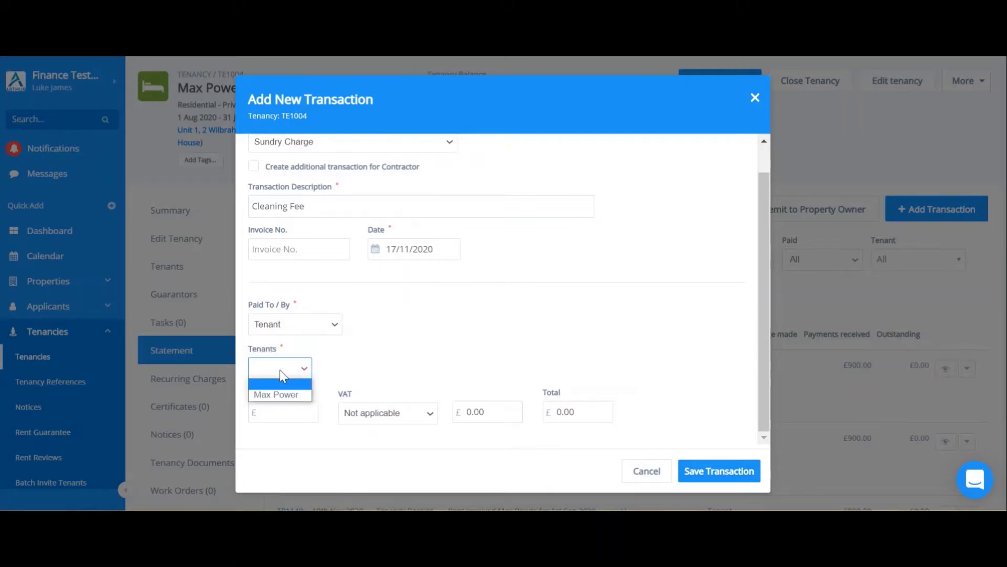
pyautogui.click(286, 397)
# Set the net amount to £60 with VAT at Standard rate (20%) and save the transaction.
pyautogui.click(289, 411)
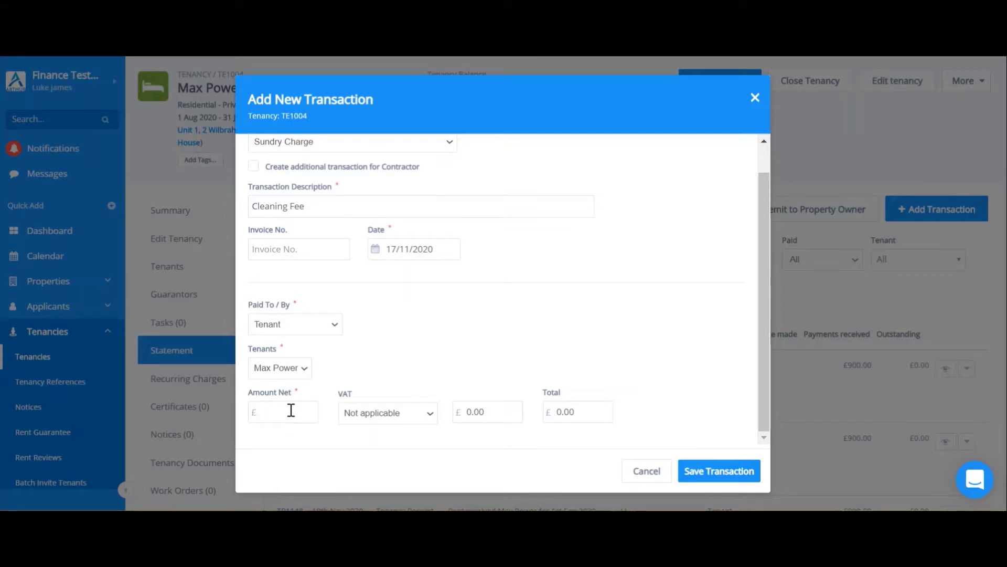
pyautogui.write('60')
pyautogui.click(397, 414)
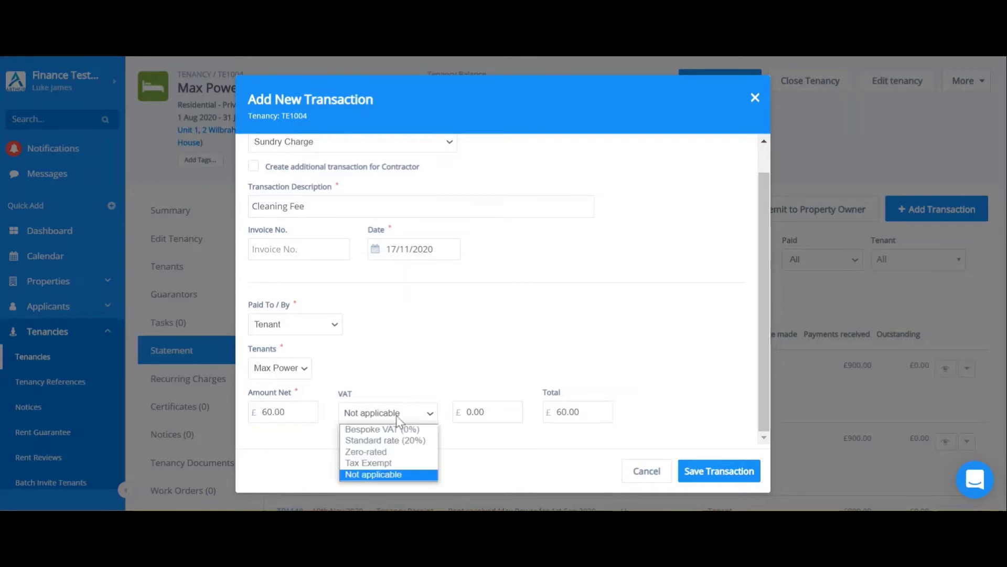
pyautogui.click(386, 441)
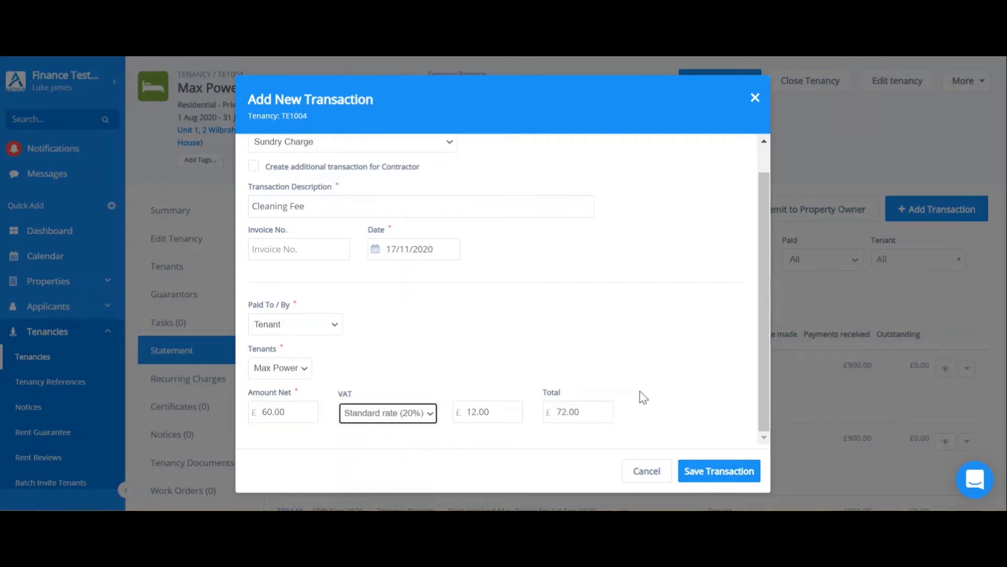
pyautogui.click(703, 472)
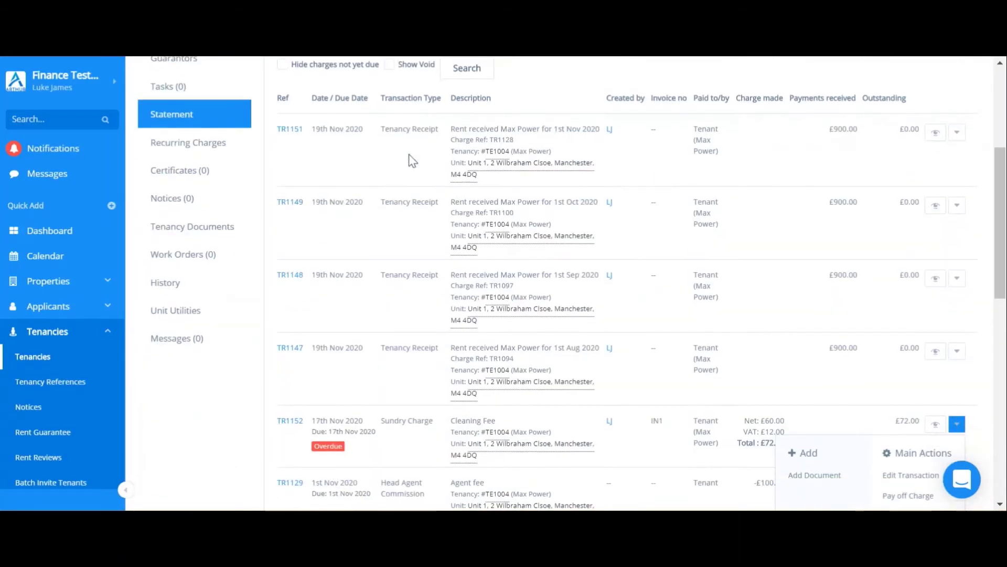
# Pay off the Cleaning Fee charge in full with the default payment details and review the statement.
pyautogui.scroll(-1, 412, 160)
pyautogui.scroll(-1, 411, 160)
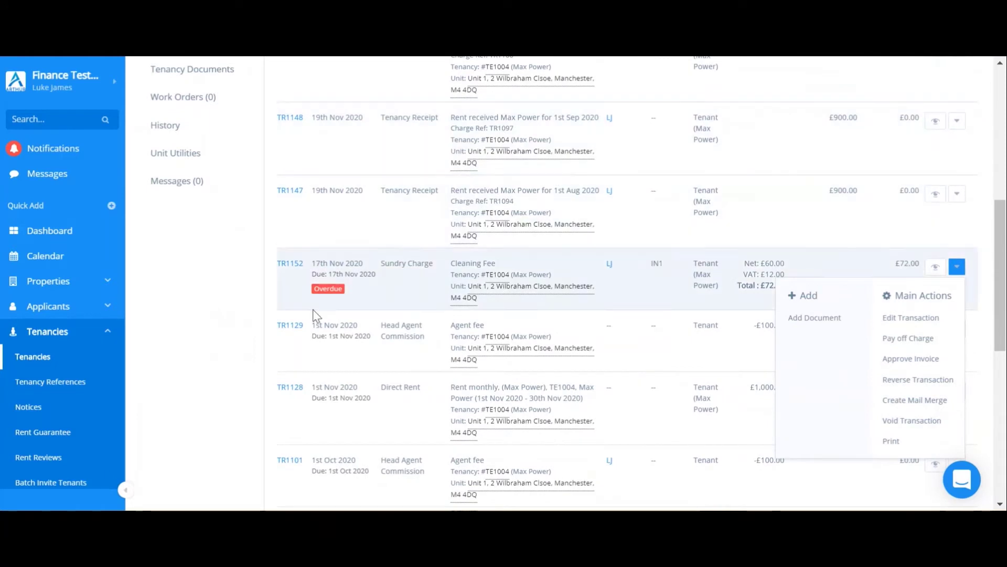
pyautogui.click(233, 325)
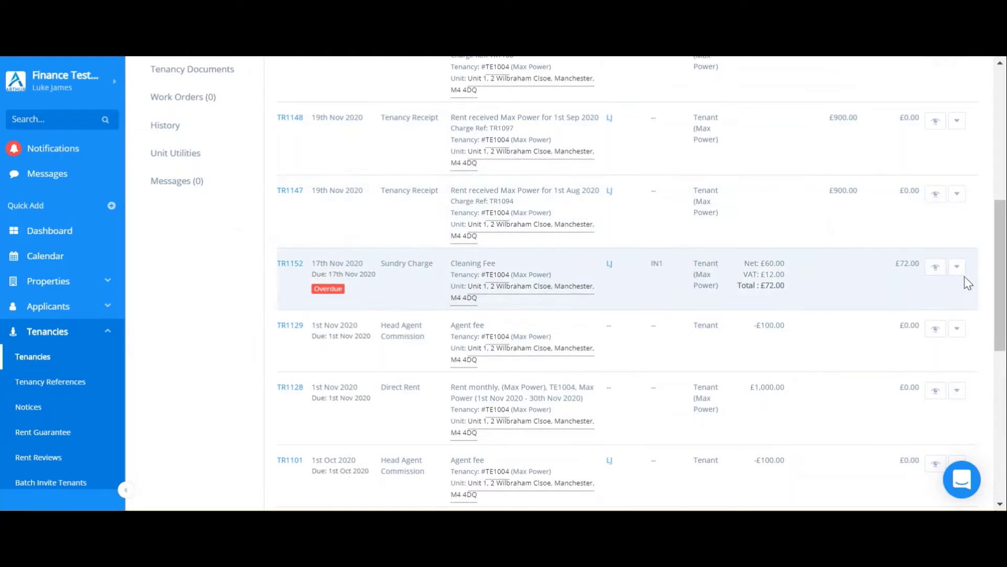
pyautogui.click(958, 267)
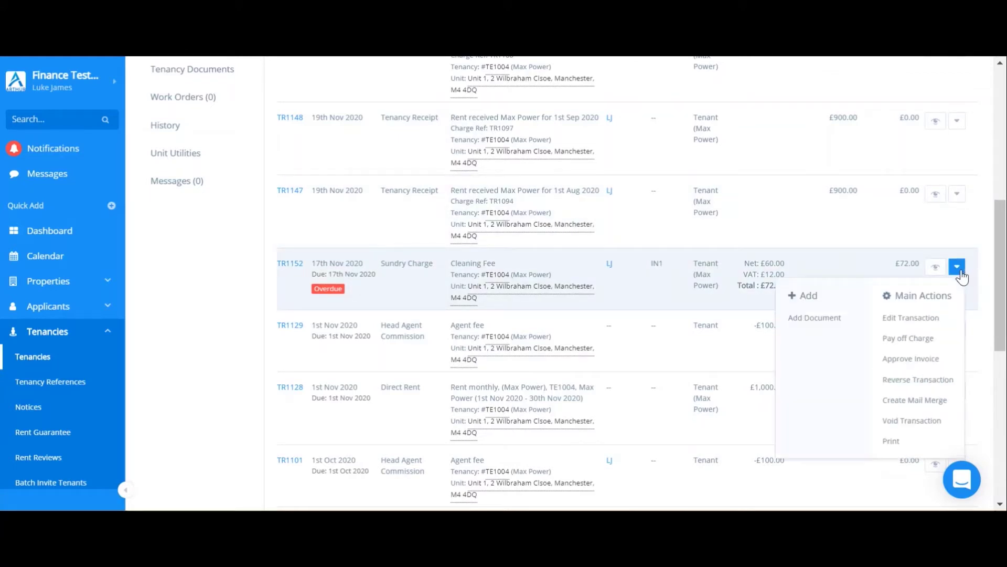
pyautogui.click(919, 342)
pyautogui.scroll(-3, 702, 305)
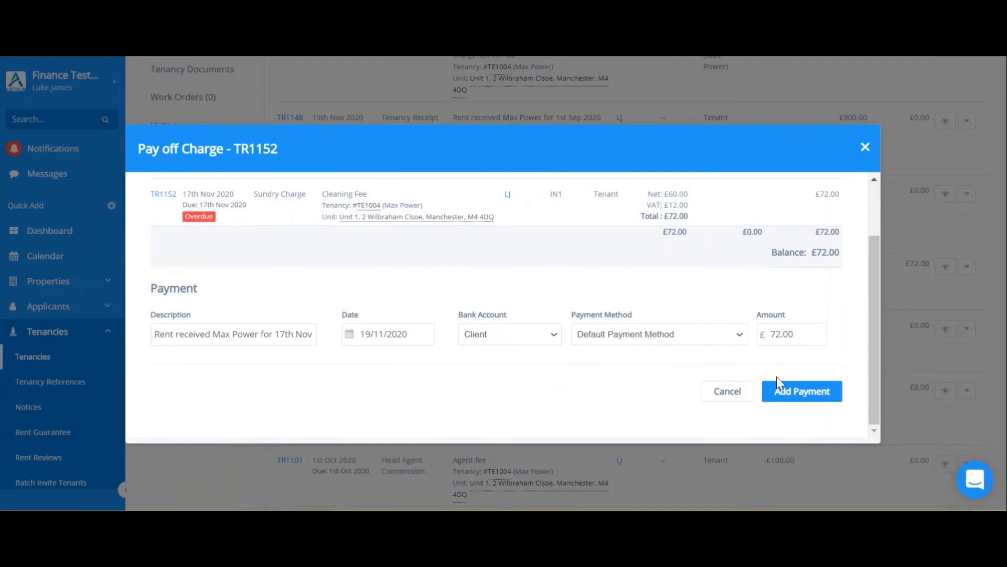
pyautogui.click(779, 386)
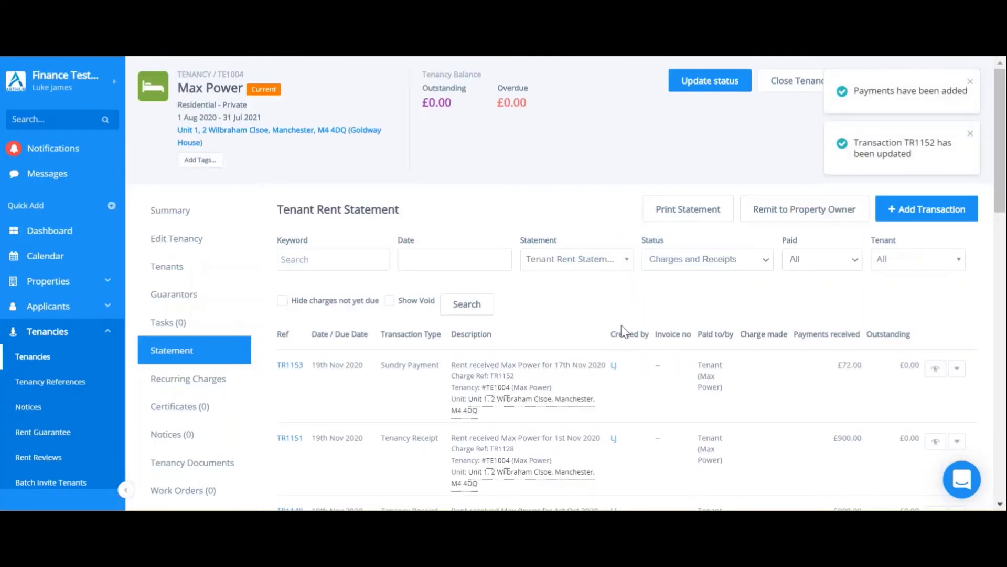
pyautogui.scroll(-2, 423, 265)
pyautogui.scroll(3, 524, 307)
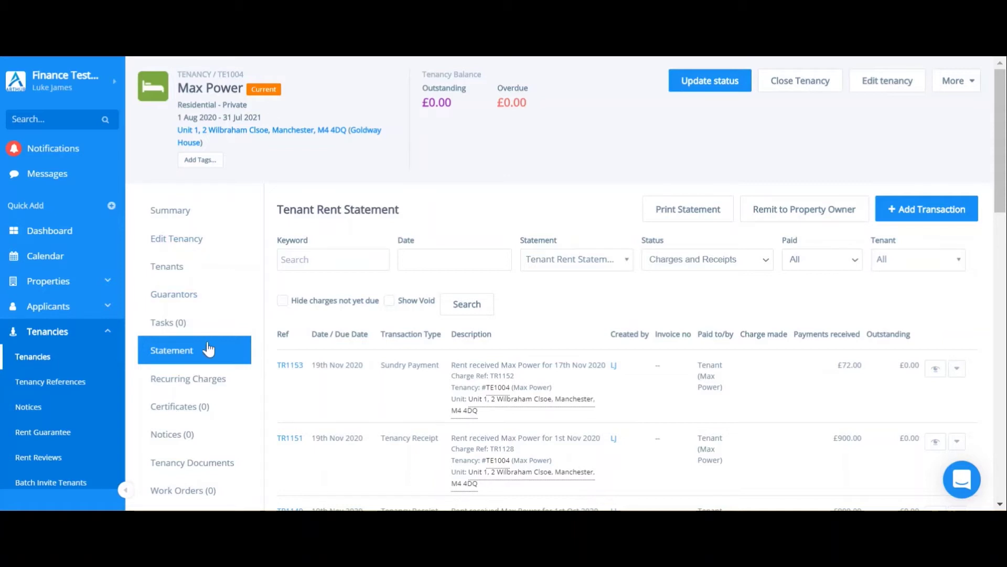
# Start a new recurring charge on this tenancy for a Tenant and choose its main tenant.
pyautogui.click(174, 384)
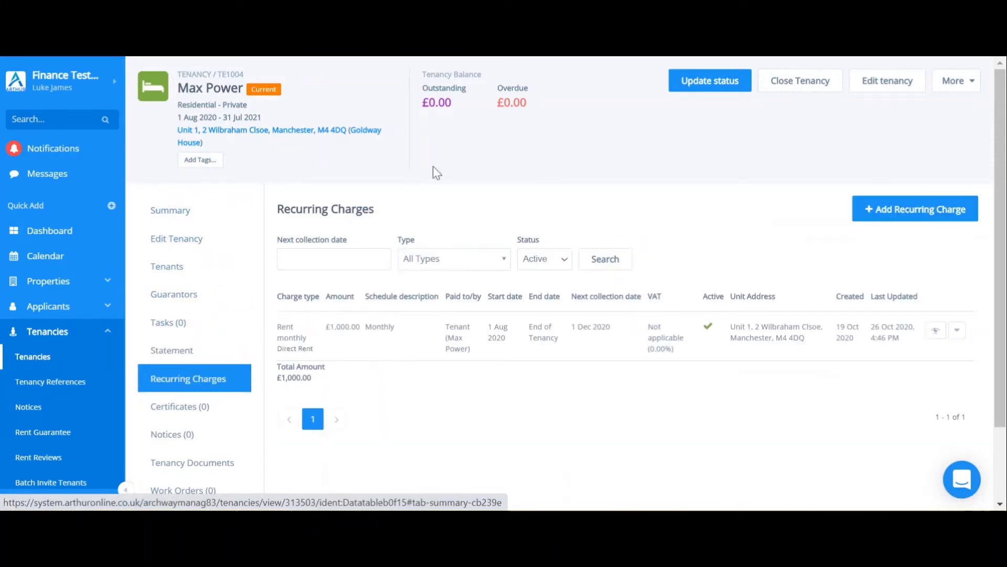
pyautogui.click(890, 209)
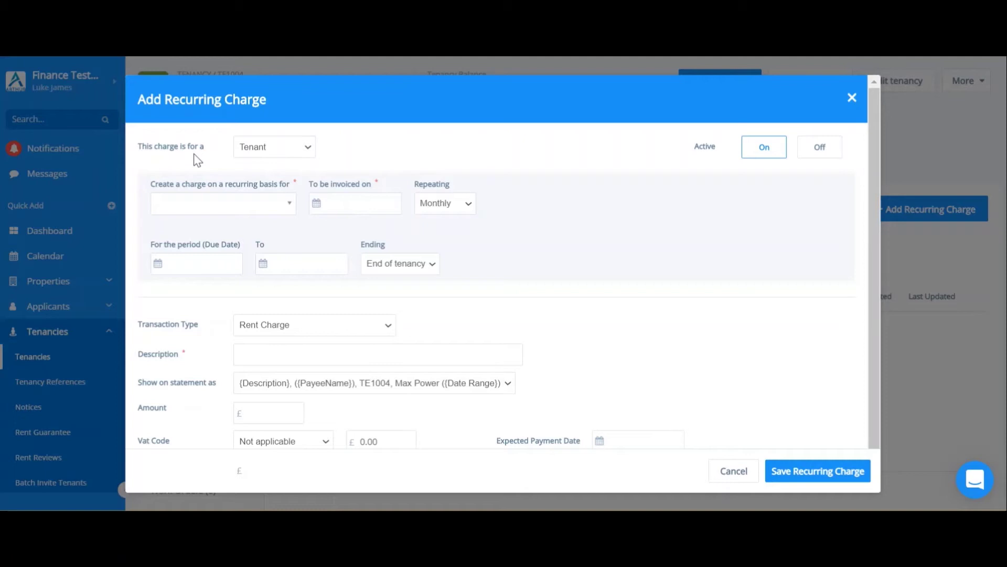
pyautogui.click(257, 149)
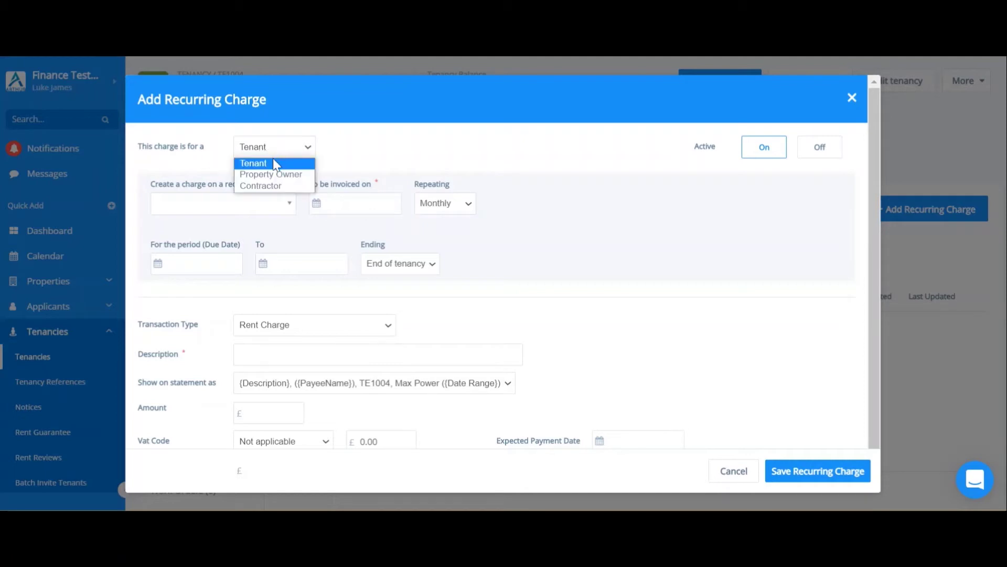
pyautogui.click(273, 162)
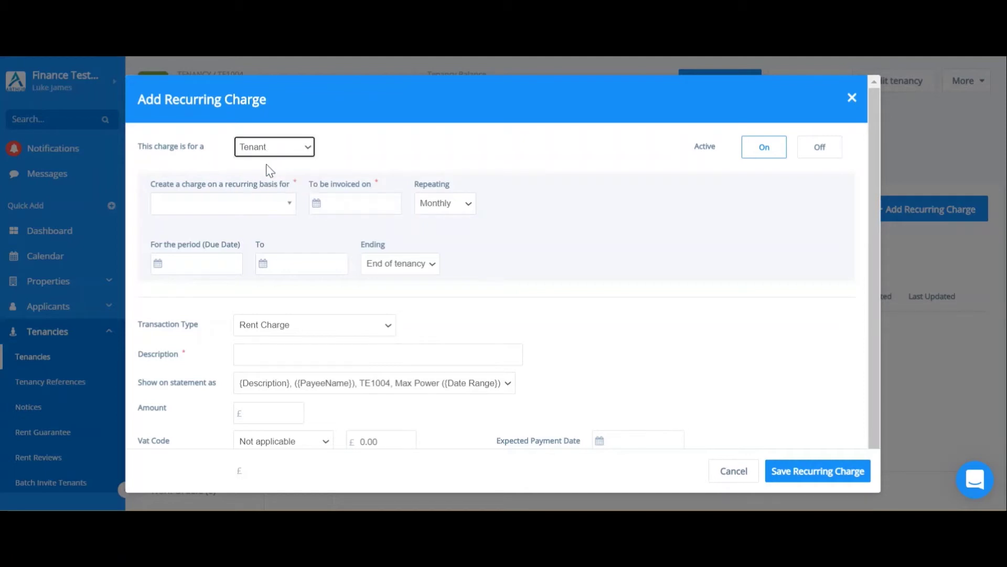
pyautogui.click(228, 202)
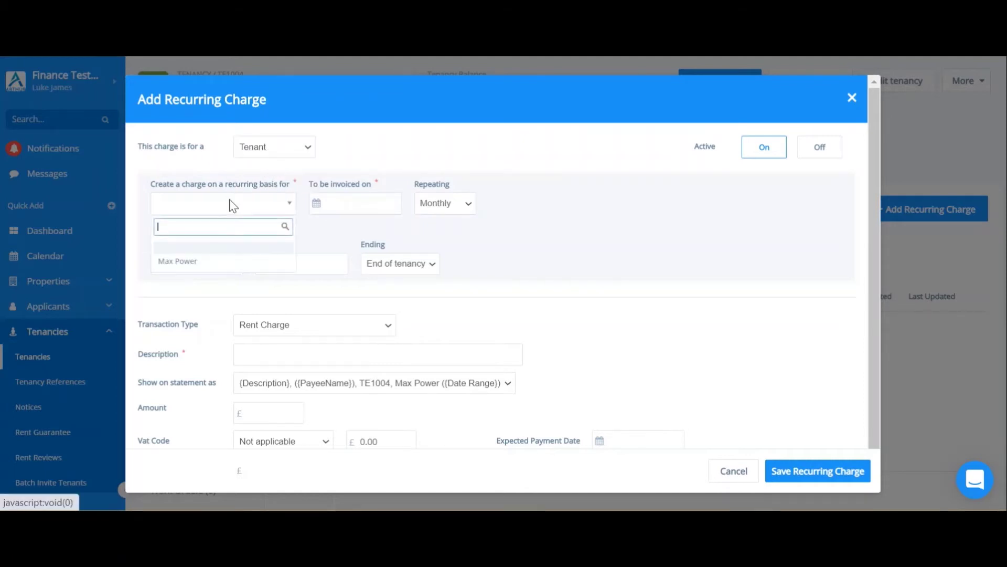
pyautogui.click(195, 262)
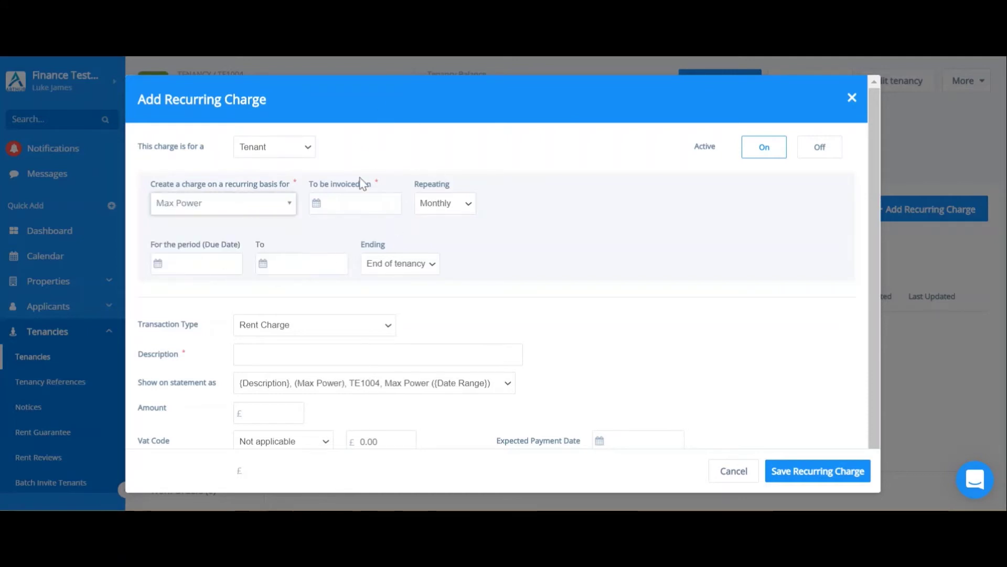
# Set the recurring charge's invoice date and the start of its period to 01/11/2020.
pyautogui.scroll(-1, 341, 184)
pyautogui.click(318, 192)
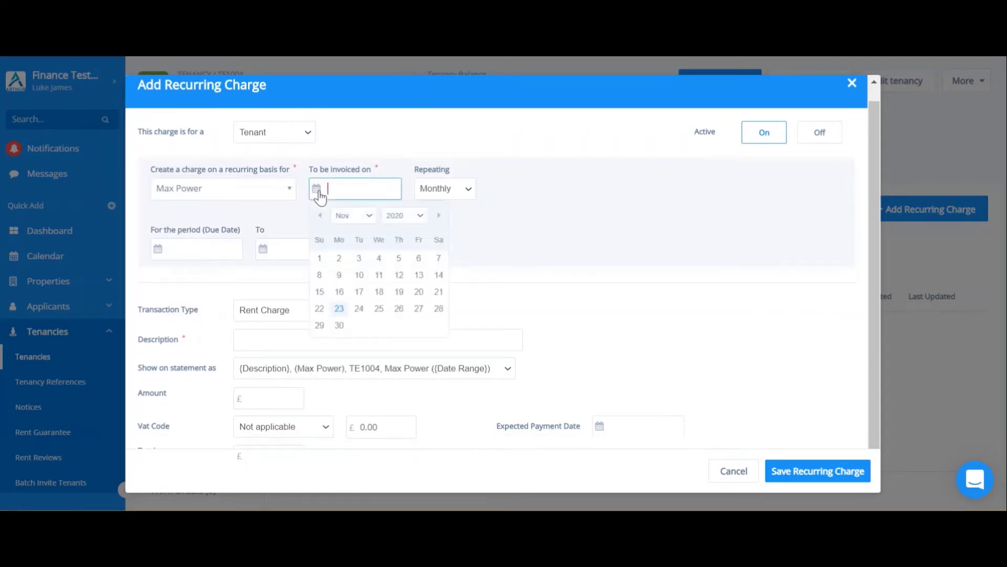
pyautogui.click(318, 260)
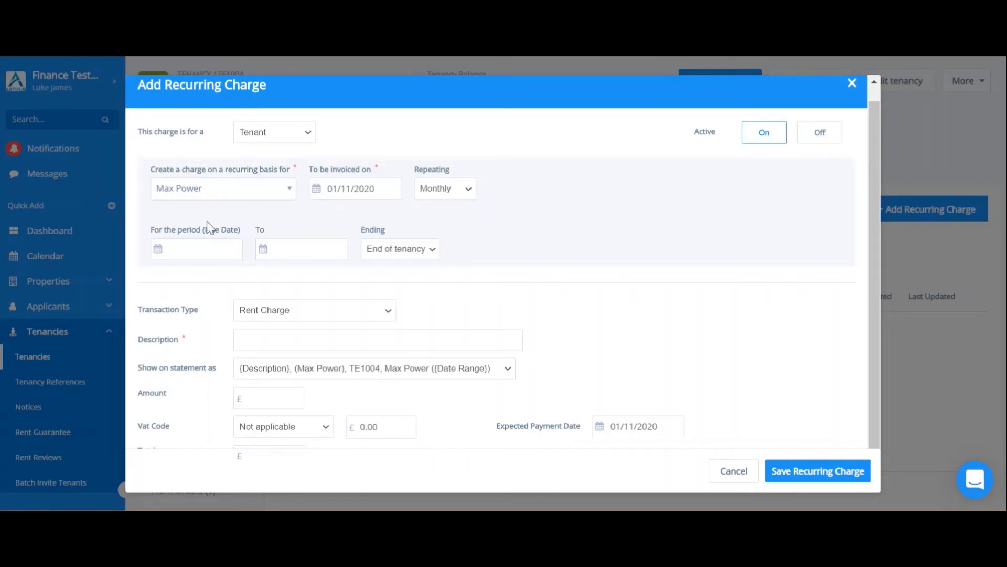
pyautogui.click(160, 258)
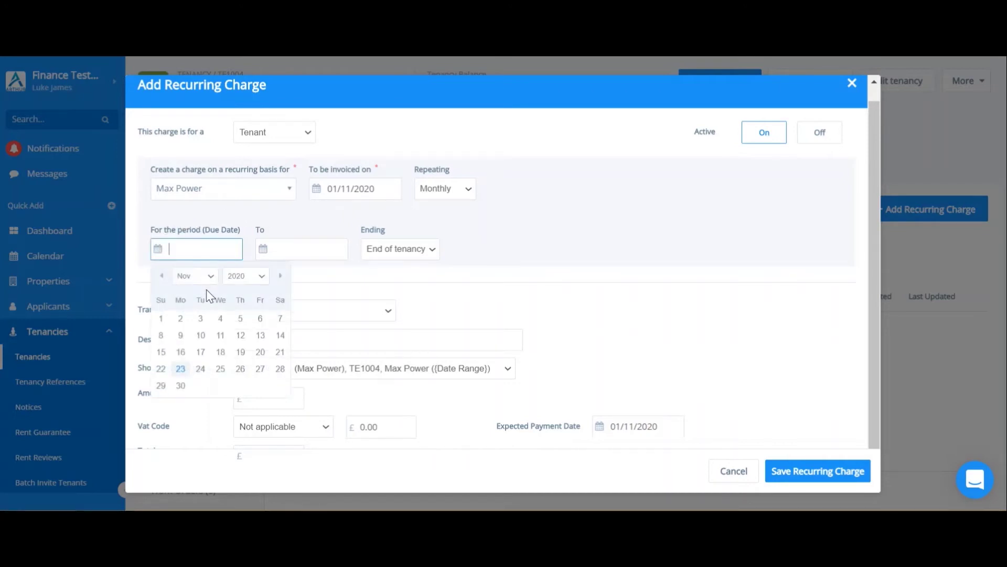
pyautogui.click(160, 317)
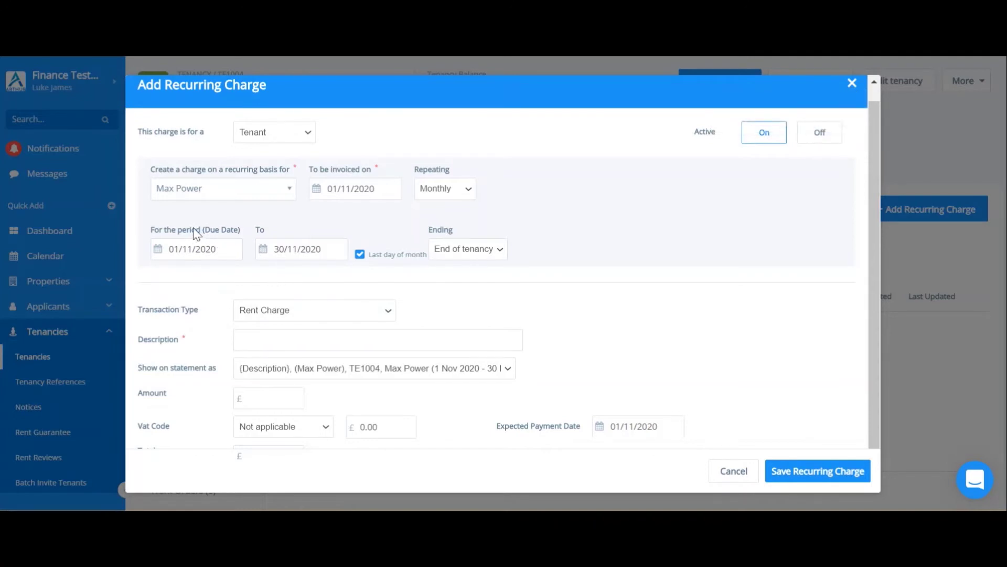
# Change the start of the recurring charge's period to 01/10/2020 to bill in arrears.
pyautogui.click(157, 252)
pyautogui.click(161, 277)
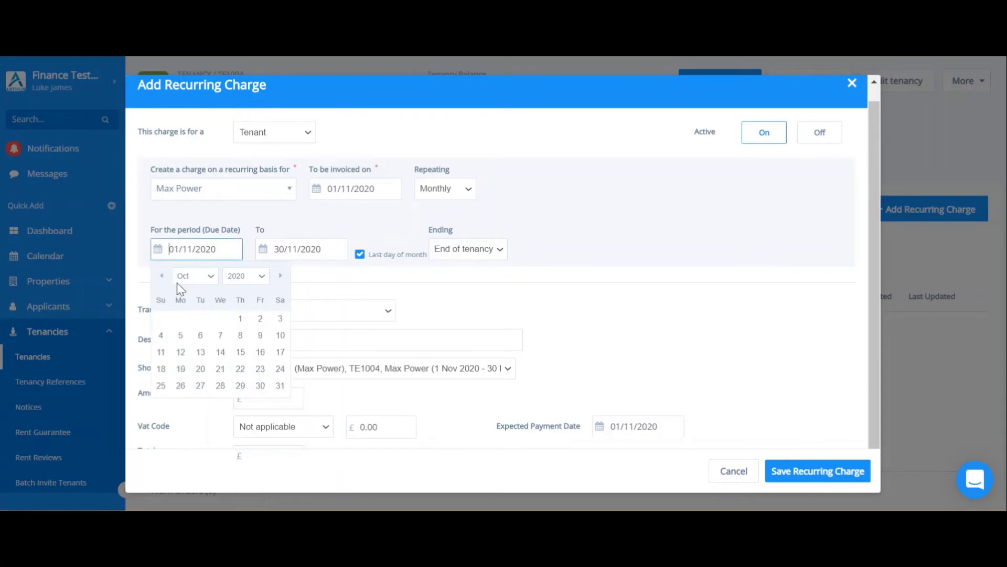
pyautogui.click(240, 318)
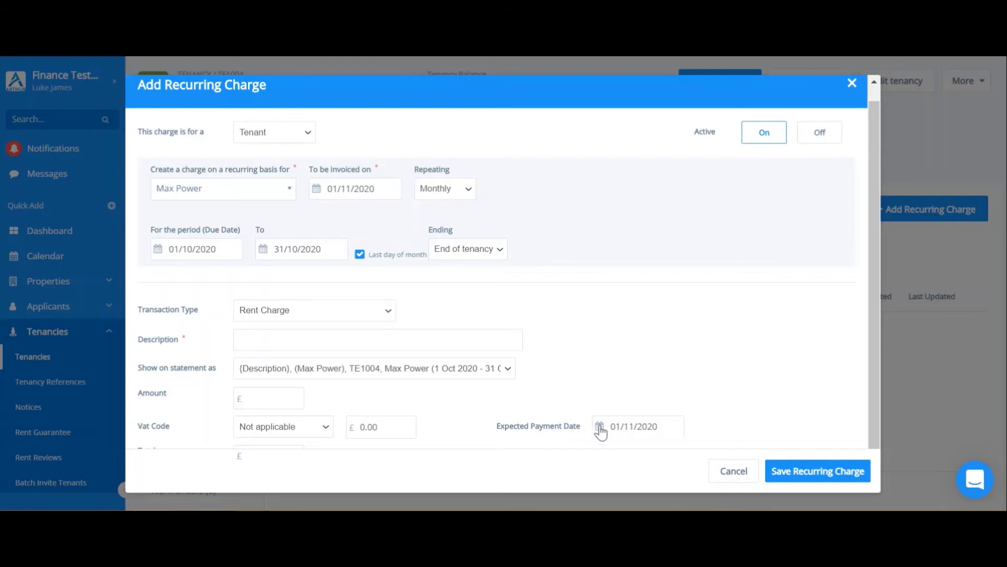
# Change the start of the recurring charge's period and its expected payment date to 01/12/2020.
pyautogui.click(157, 252)
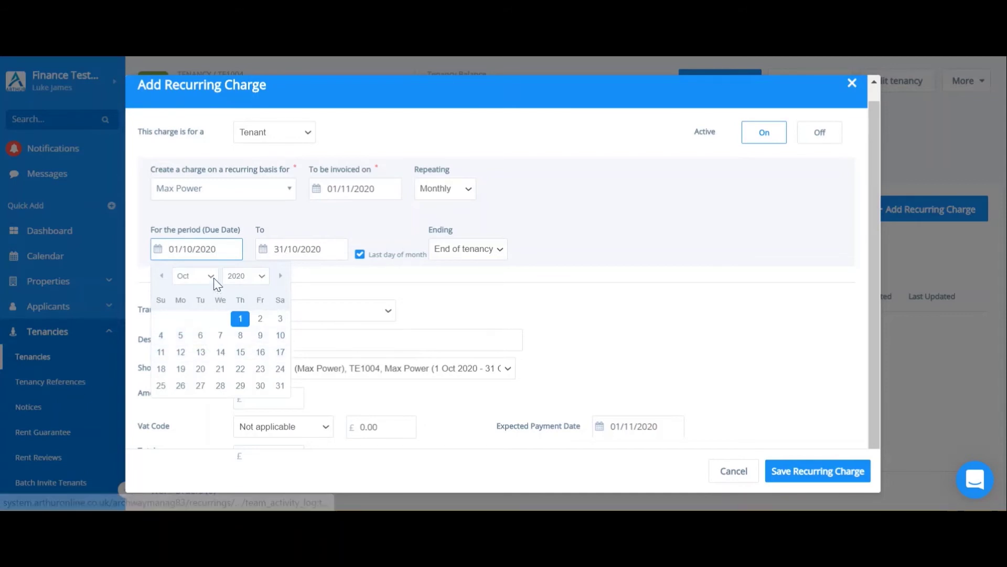
pyautogui.click(281, 276)
pyautogui.click(280, 276)
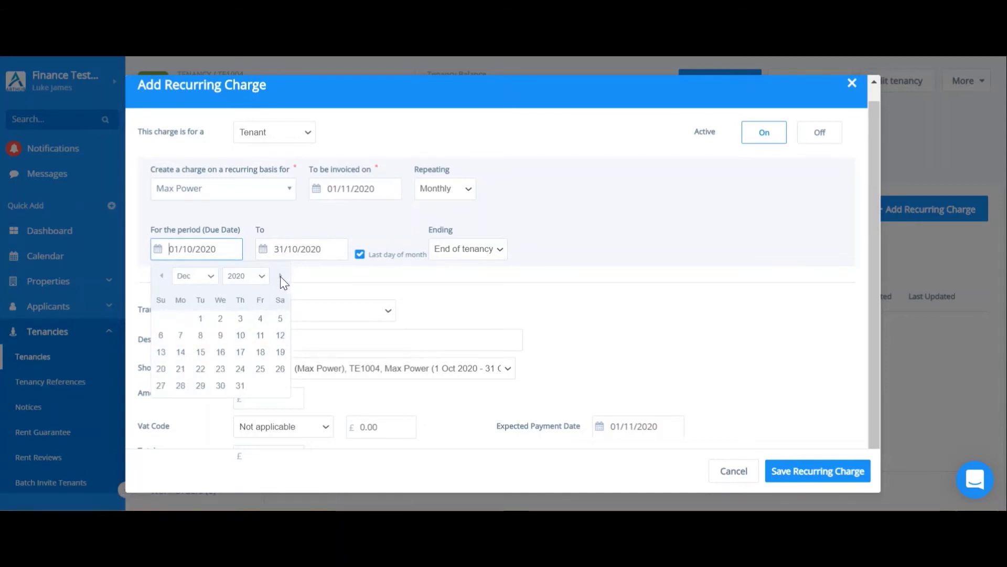
pyautogui.click(200, 319)
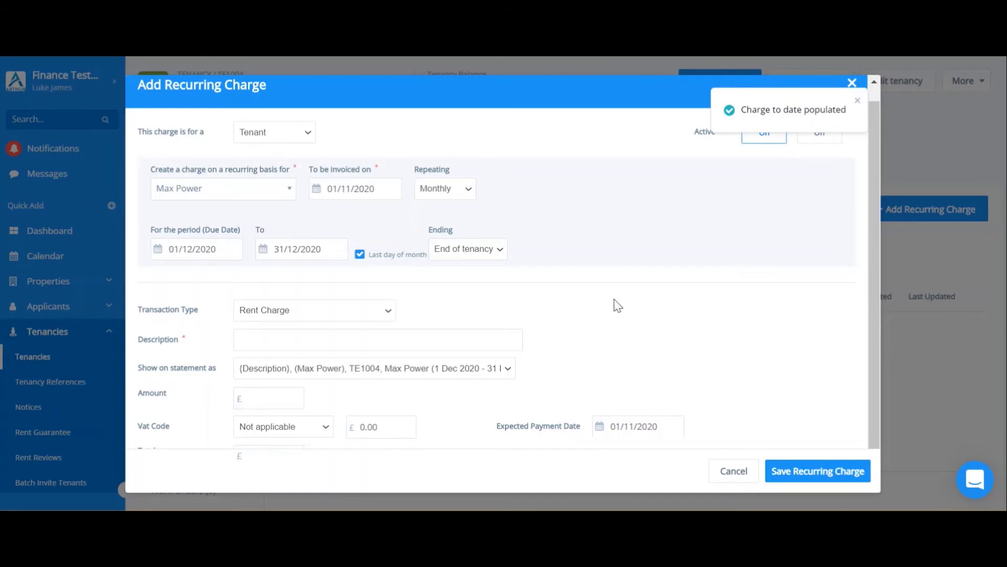
pyautogui.click(600, 427)
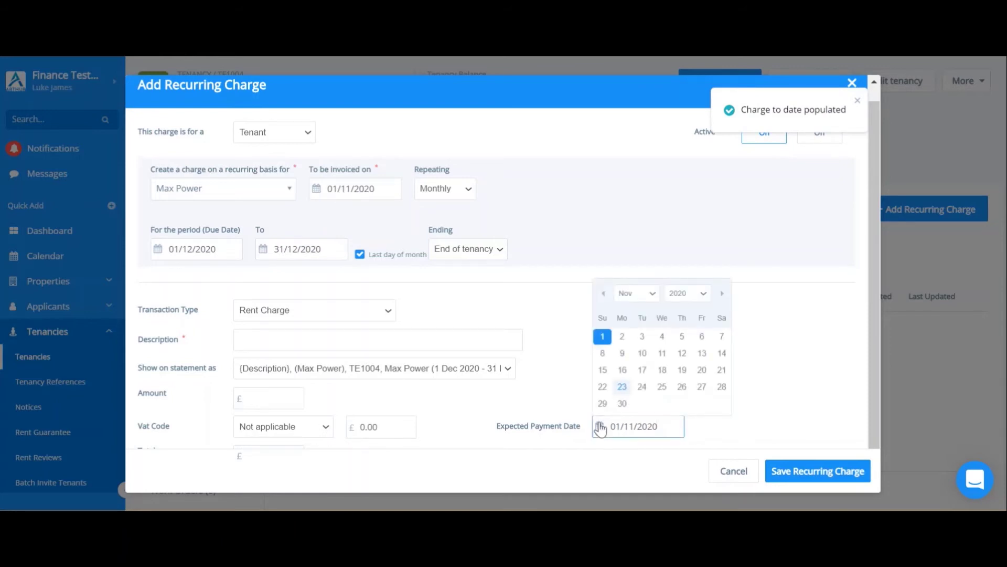
pyautogui.click(722, 293)
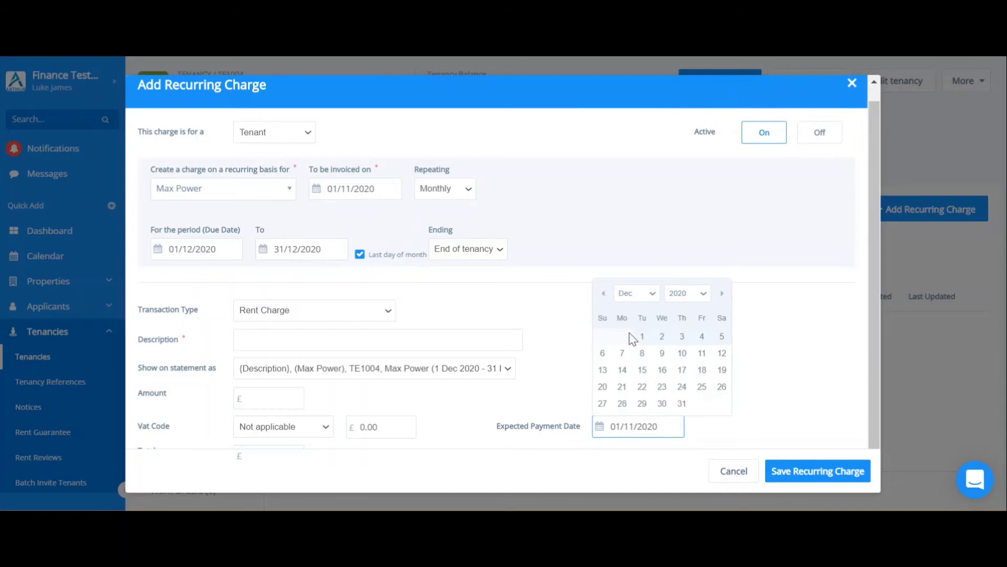
pyautogui.click(642, 336)
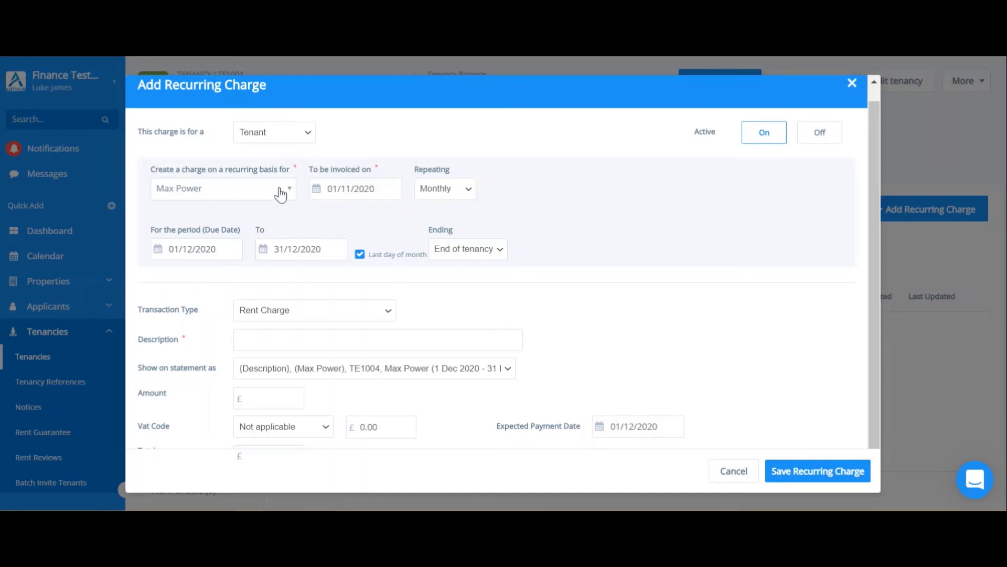
# Set the start of the recurring charge's period and its expected payment date to 01/11/2020.
pyautogui.click(158, 250)
pyautogui.click(162, 276)
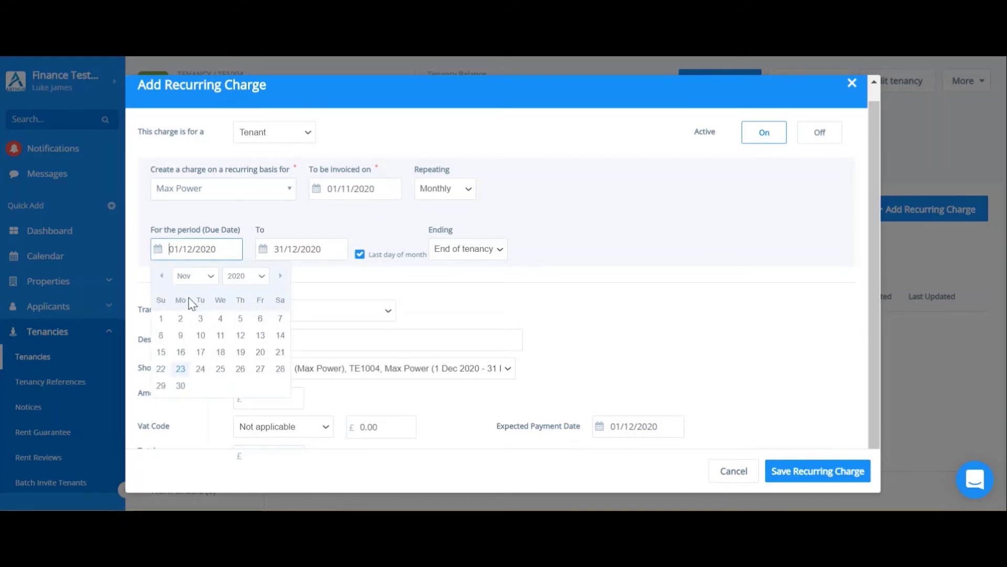
pyautogui.click(160, 318)
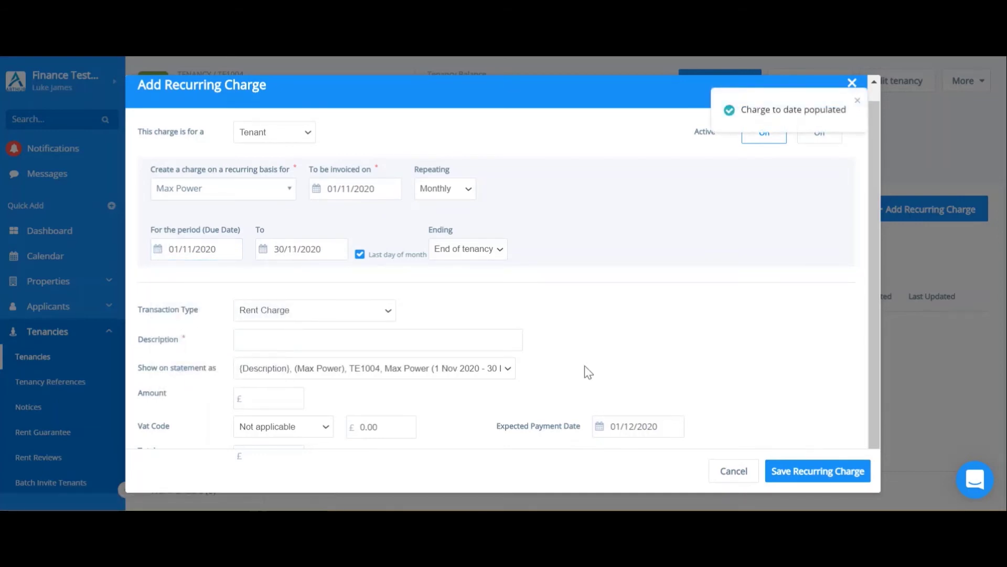
pyautogui.click(598, 428)
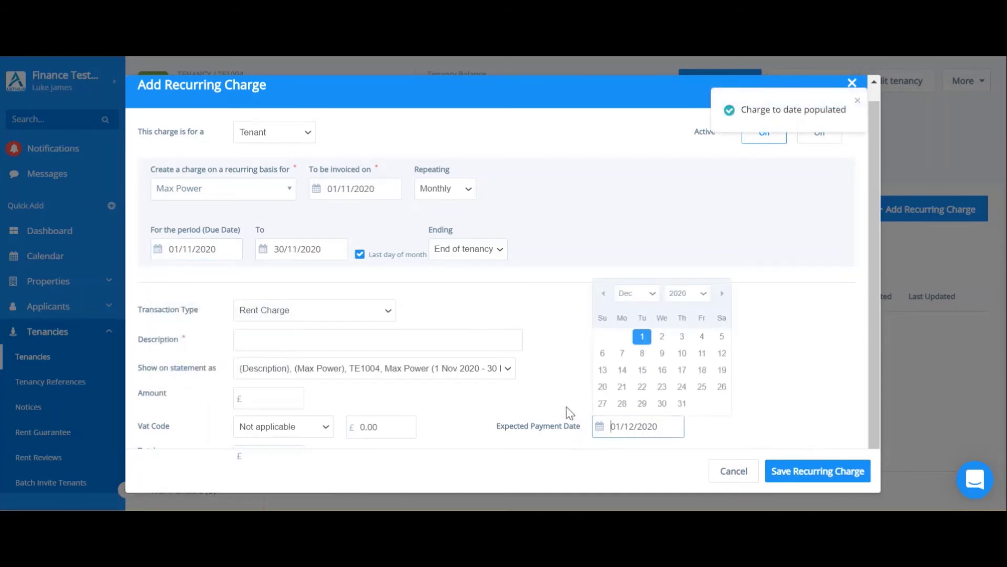
pyautogui.click(603, 293)
pyautogui.click(602, 335)
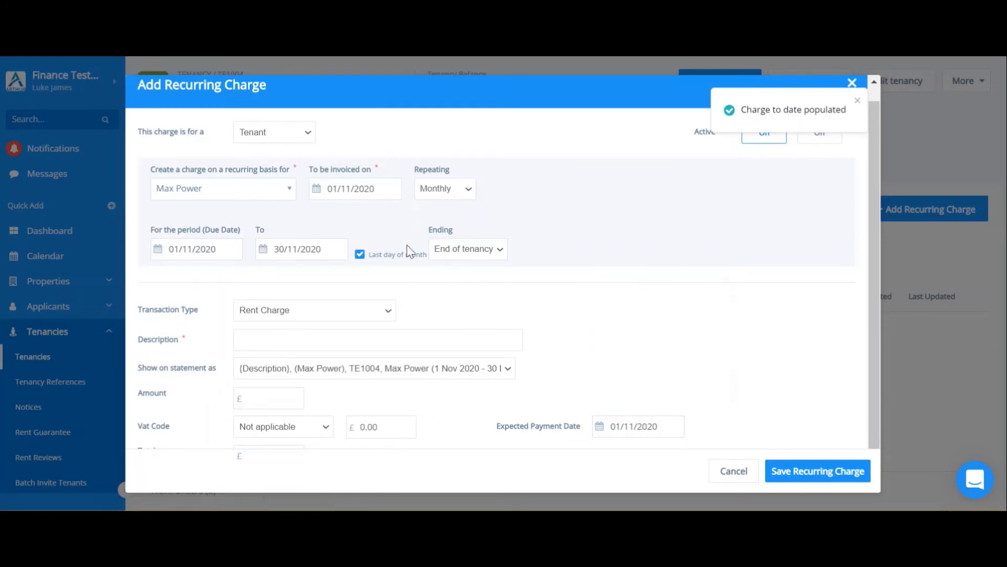
# Have the recurring charge end at End of tenancy and set its transaction type to Direct Rent.
pyautogui.click(490, 252)
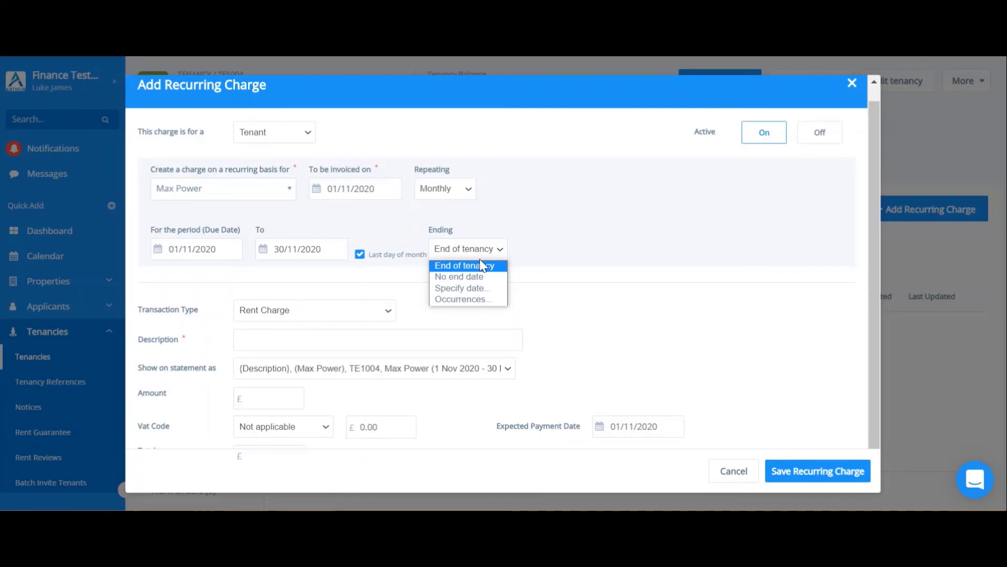
pyautogui.click(461, 265)
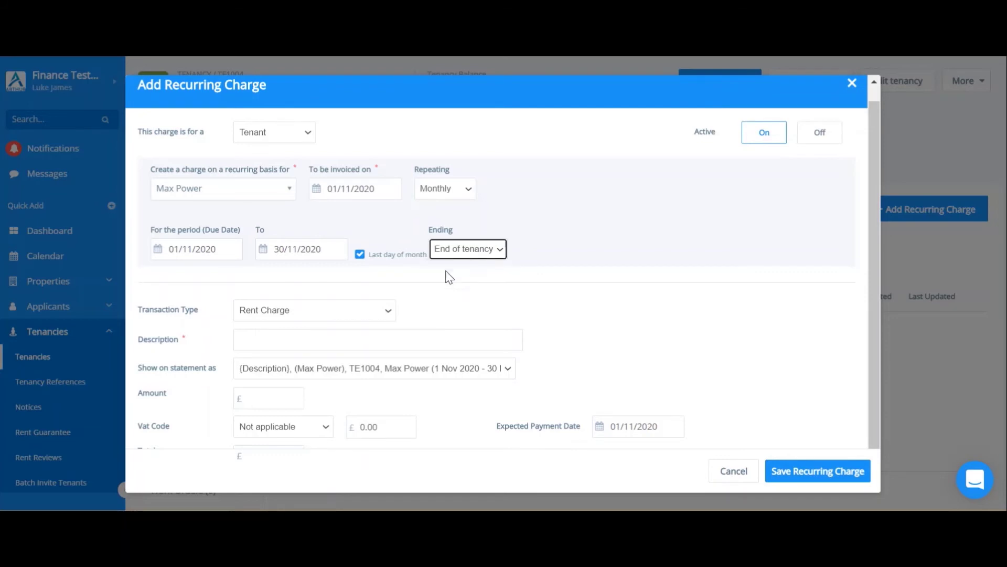
pyautogui.click(306, 310)
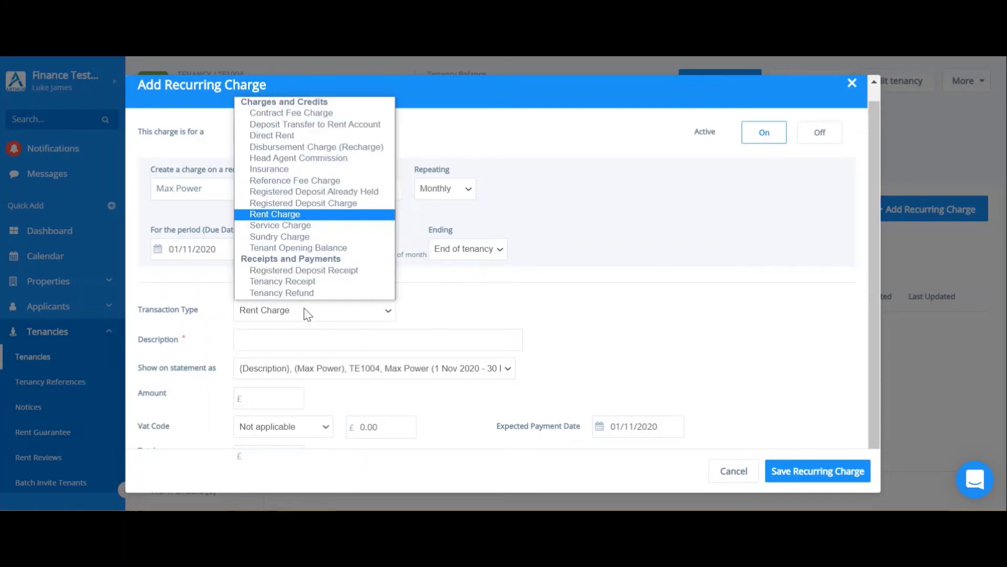
pyautogui.click(279, 136)
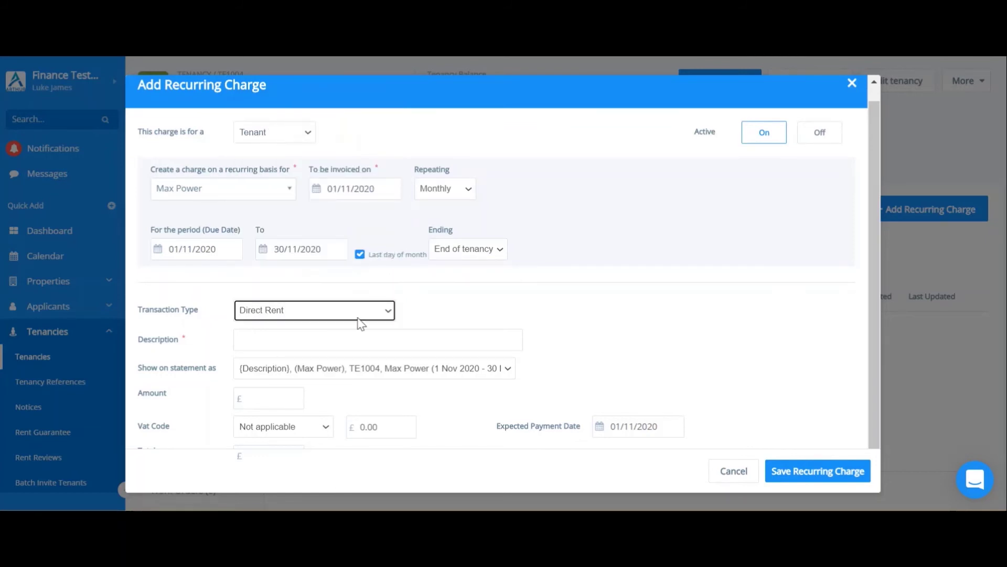
# Describe the recurring charge as Rent, set its amount to £900 and save it.
pyautogui.click(336, 340)
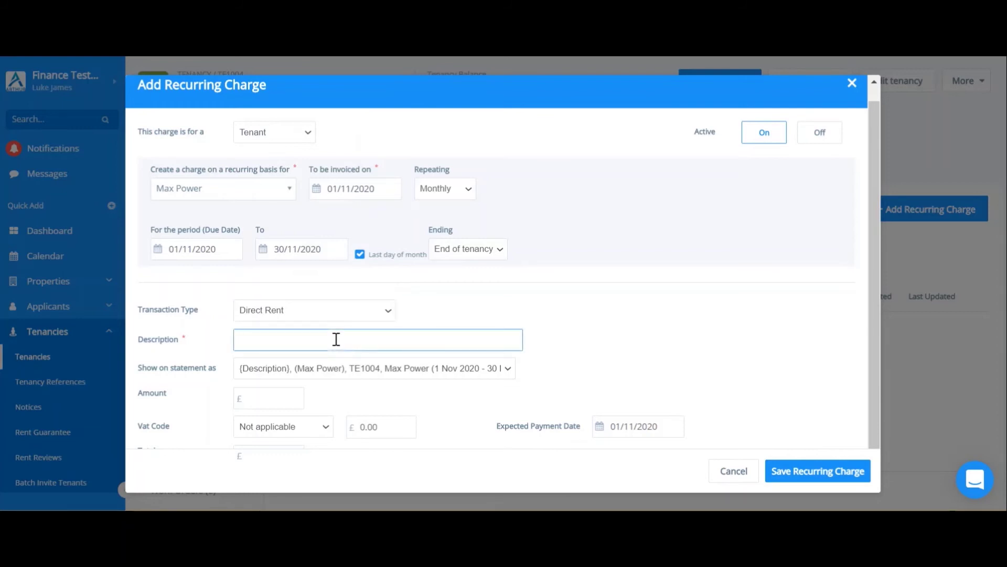
pyautogui.write('Rent')
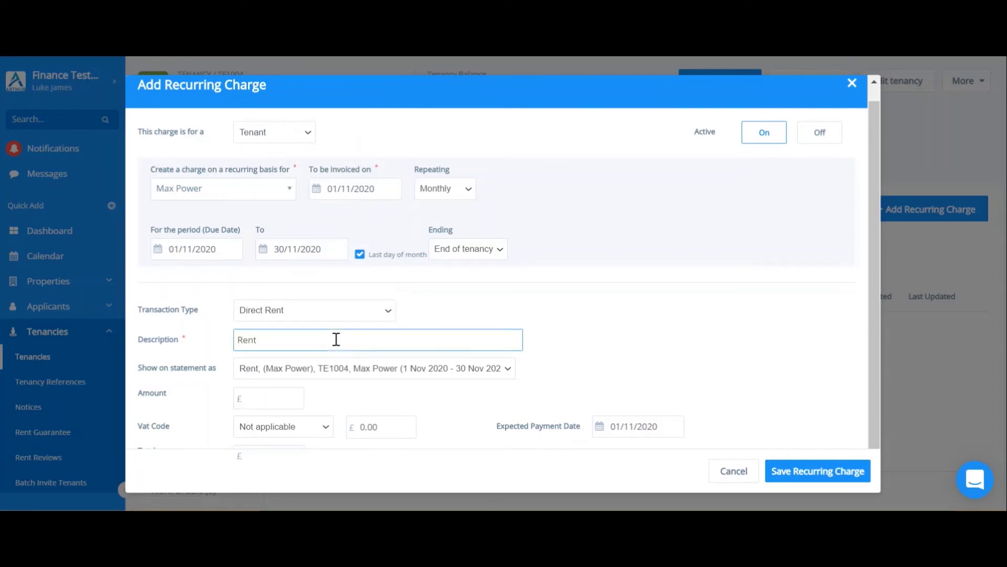
pyautogui.click(286, 399)
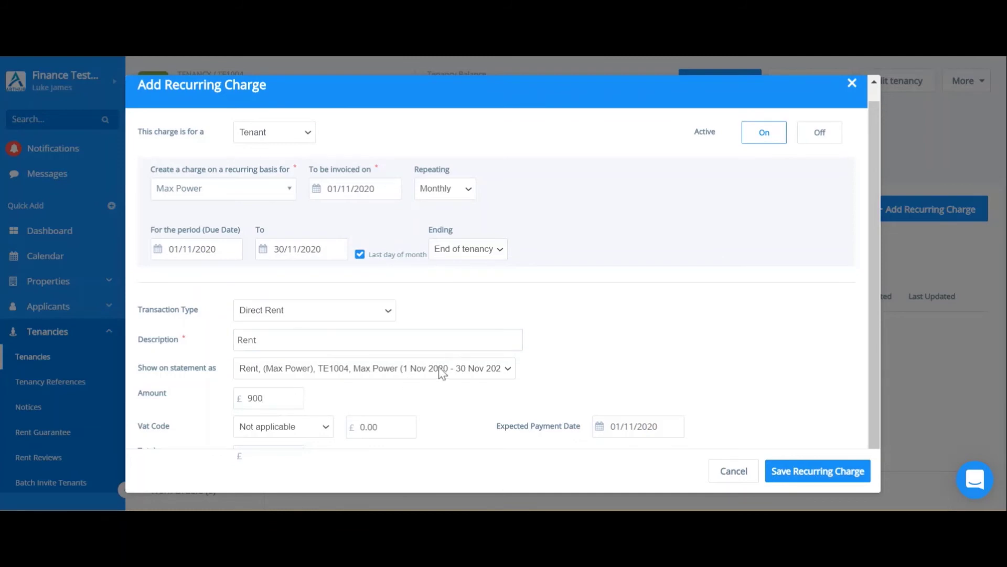
pyautogui.click(800, 472)
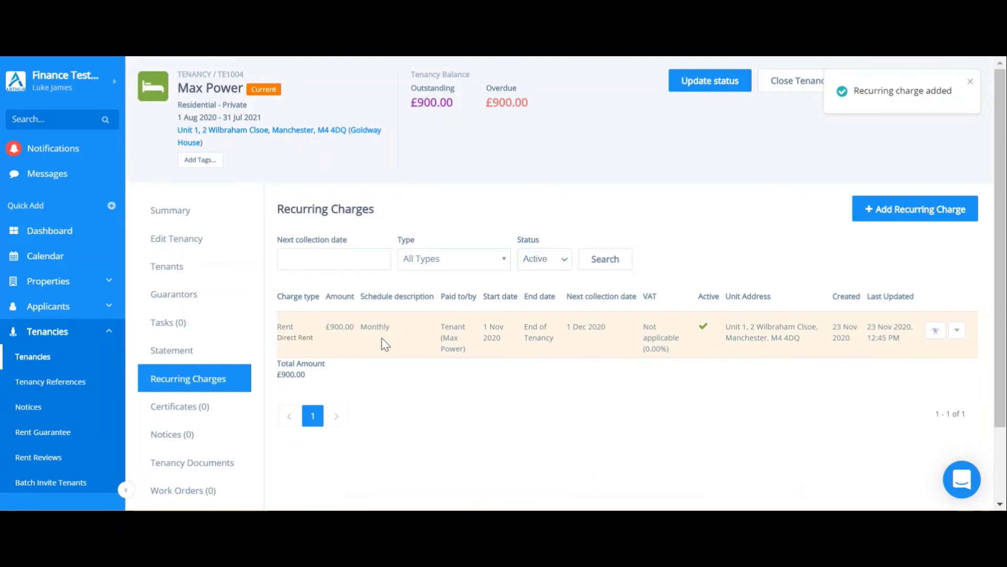
# List the tenancy's recurring charges of all statuses, including the disabled ones.
pyautogui.scroll(-2, 766, 357)
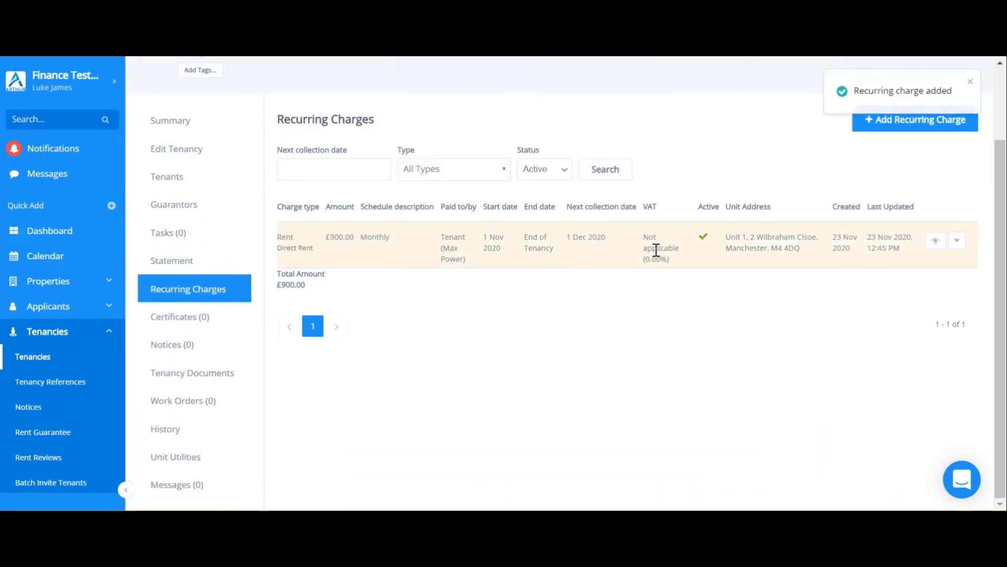
pyautogui.click(554, 172)
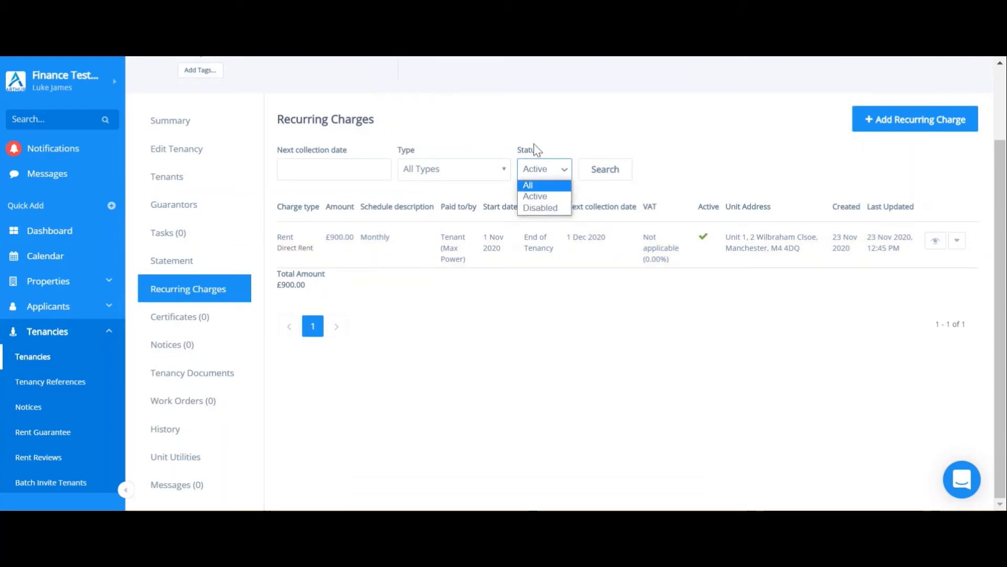
pyautogui.click(532, 186)
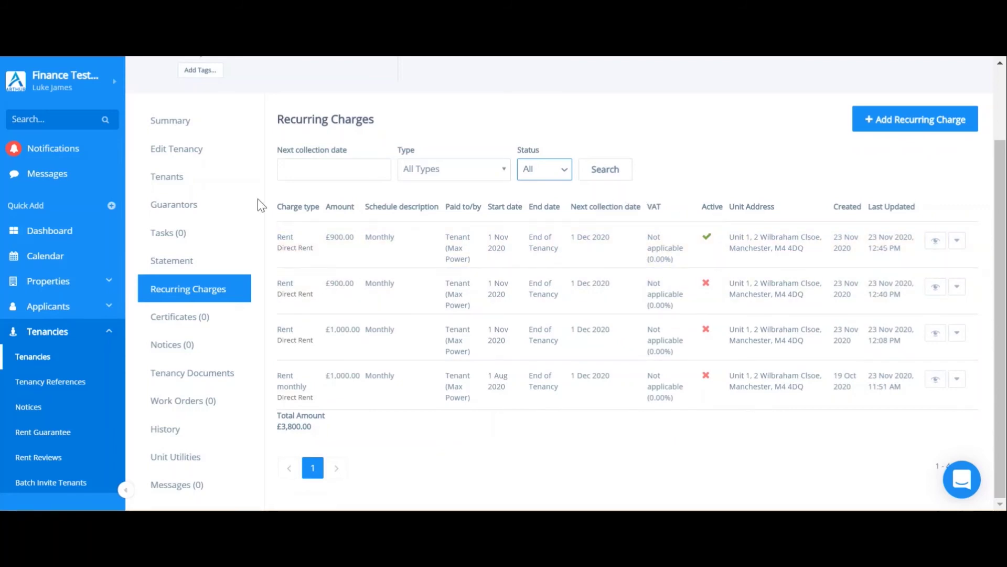
pyautogui.scroll(2, 280, 314)
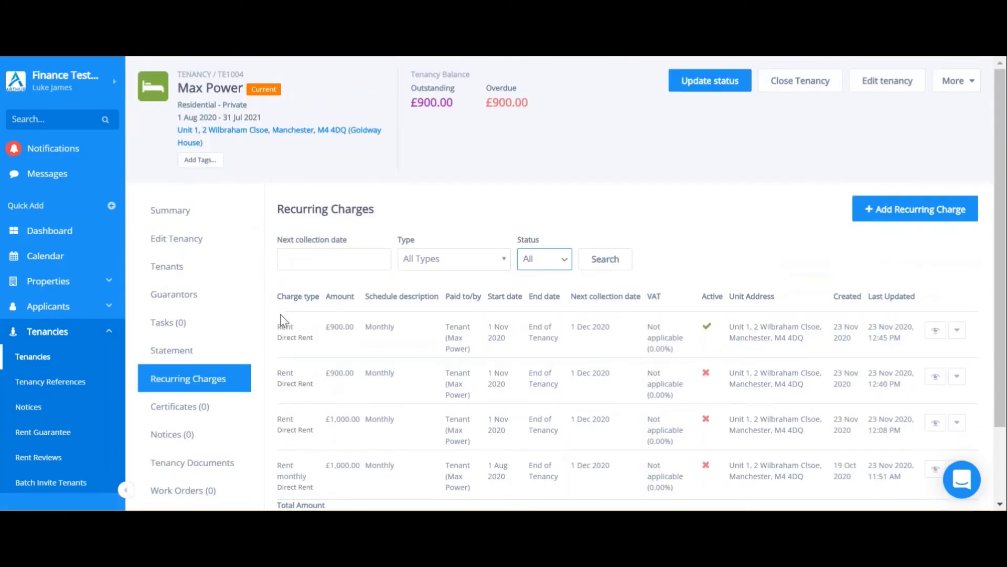
# In the tenancy's statement, edit the overdue November 2020 Direct Rent charge to a net amount of £800 and submit it.
pyautogui.click(202, 350)
pyautogui.scroll(-10, 452, 315)
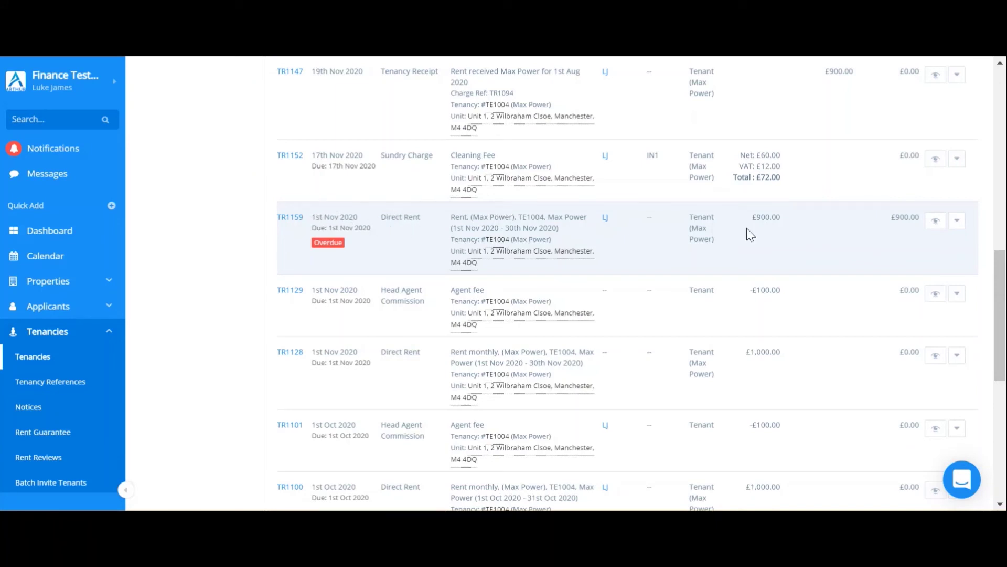
pyautogui.click(958, 226)
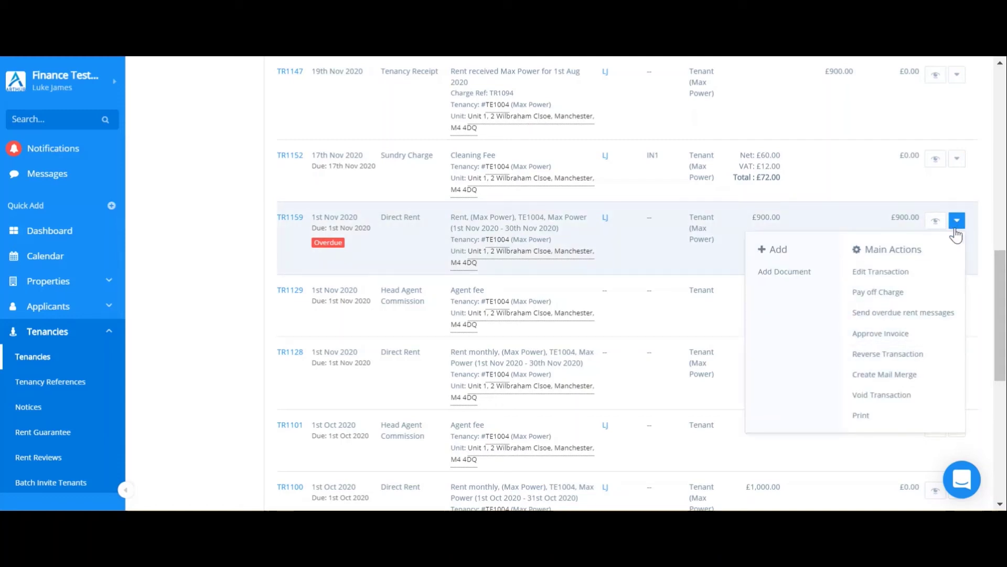
pyautogui.click(900, 277)
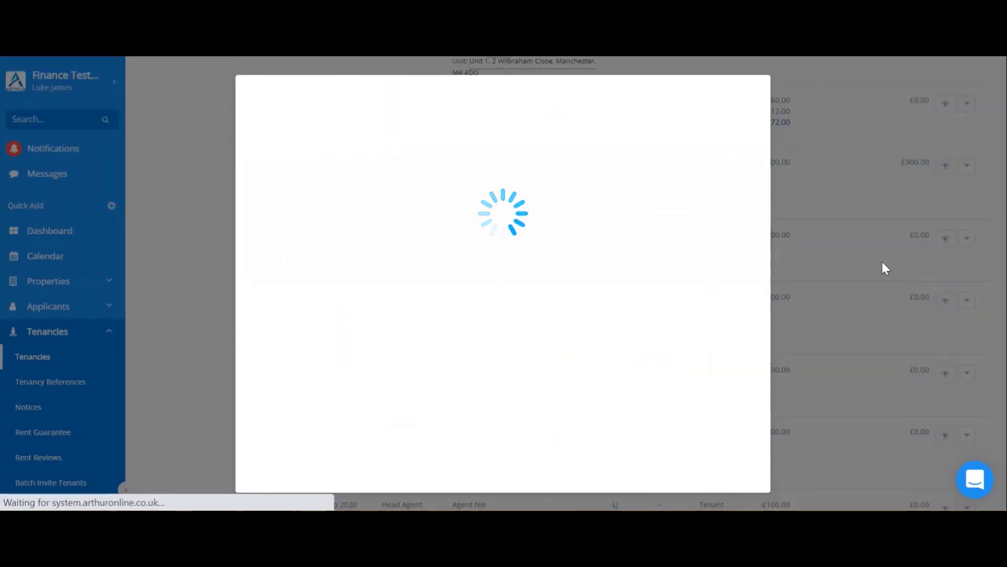
pyautogui.scroll(-2, 417, 273)
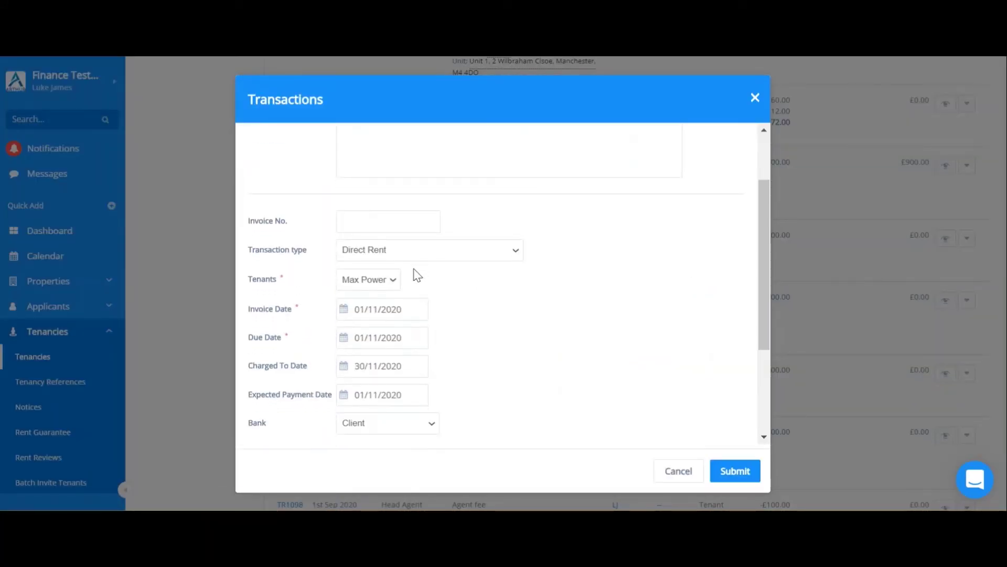
pyautogui.scroll(-2, 441, 274)
pyautogui.scroll(-2, 448, 353)
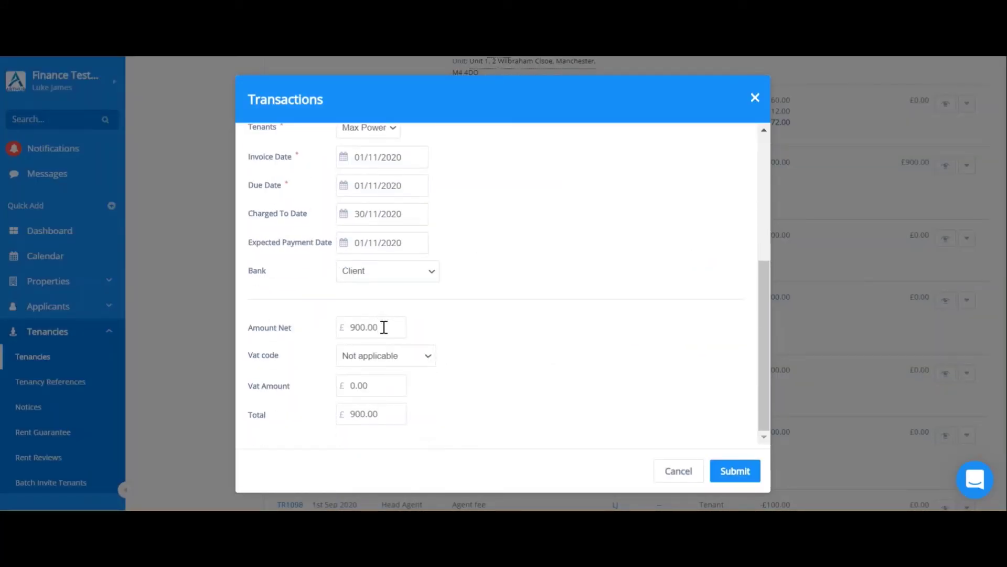
pyautogui.doubleClick(384, 326)
pyautogui.write('800')
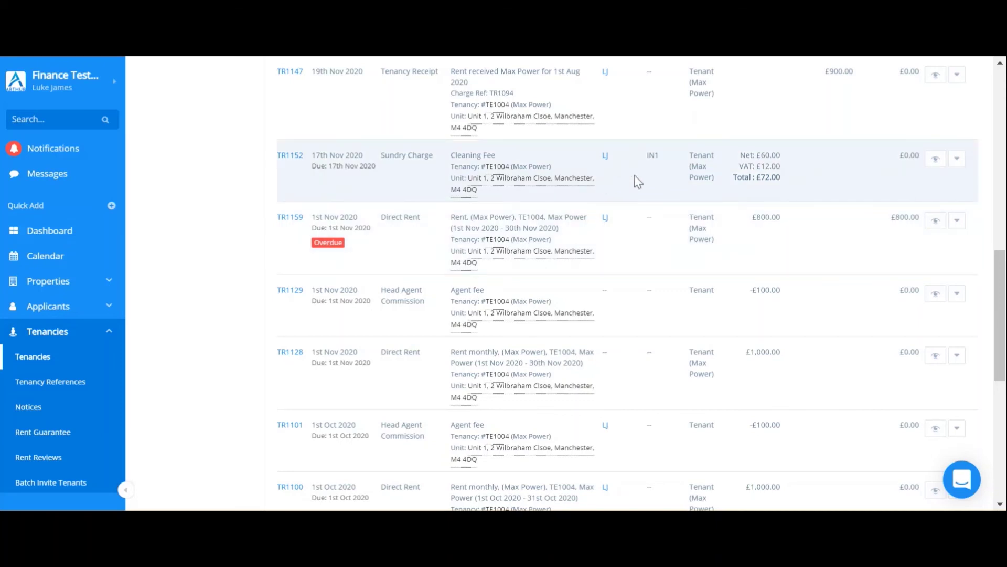
# Void the overdue November 2020 Direct Rent charge and review the tenancy's statement.
pyautogui.scroll(2, 588, 291)
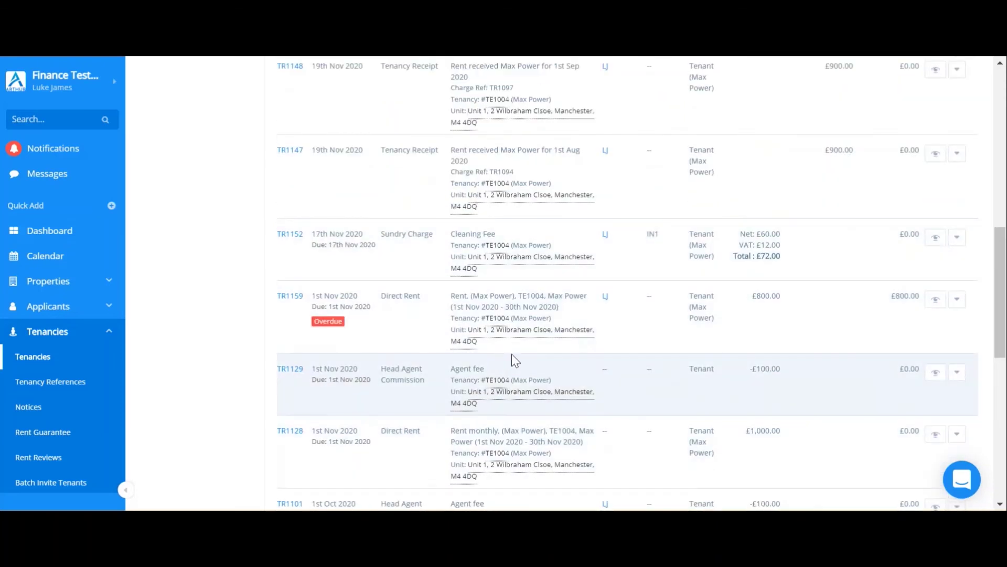
pyautogui.scroll(2, 511, 353)
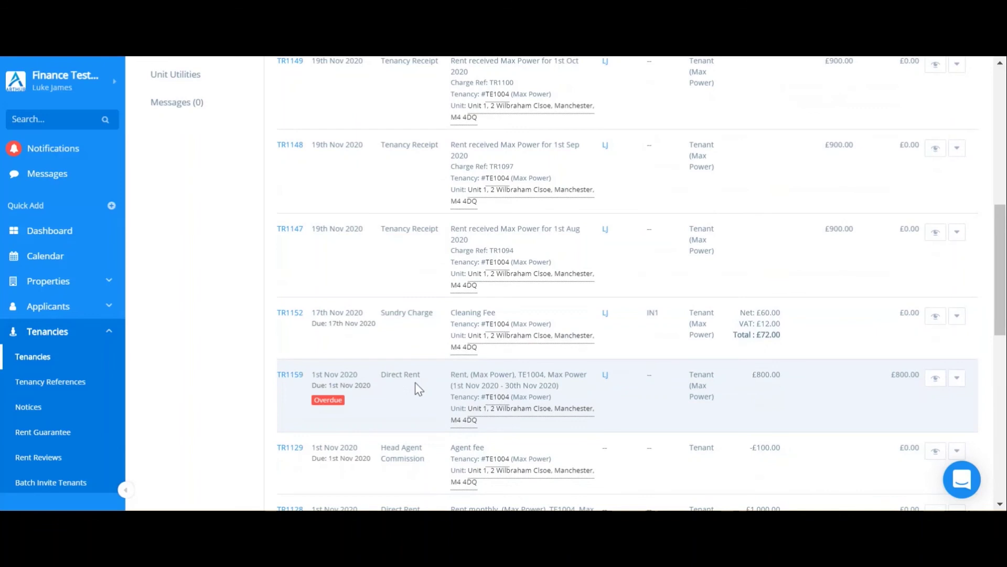
pyautogui.scroll(-2, 414, 387)
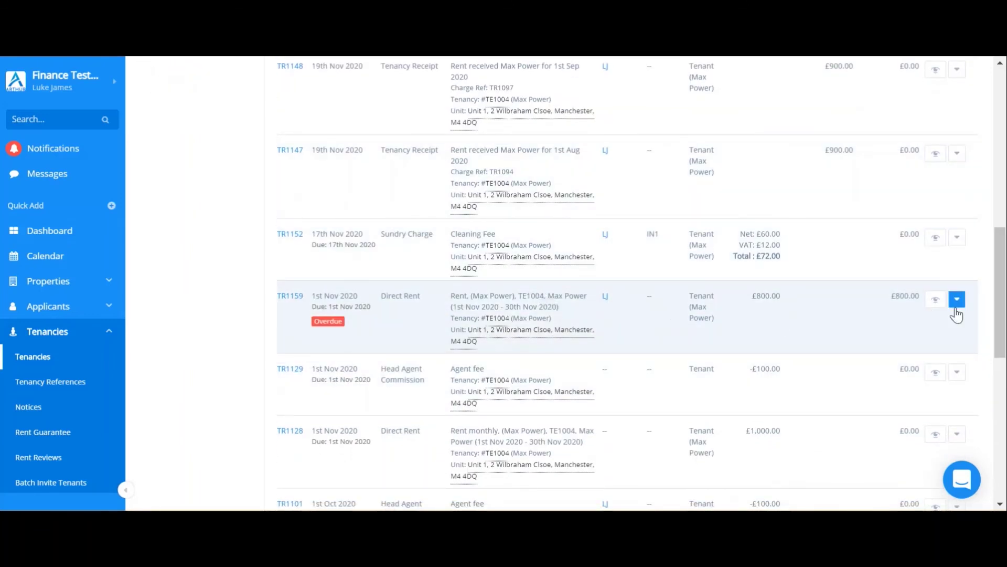
pyautogui.click(957, 300)
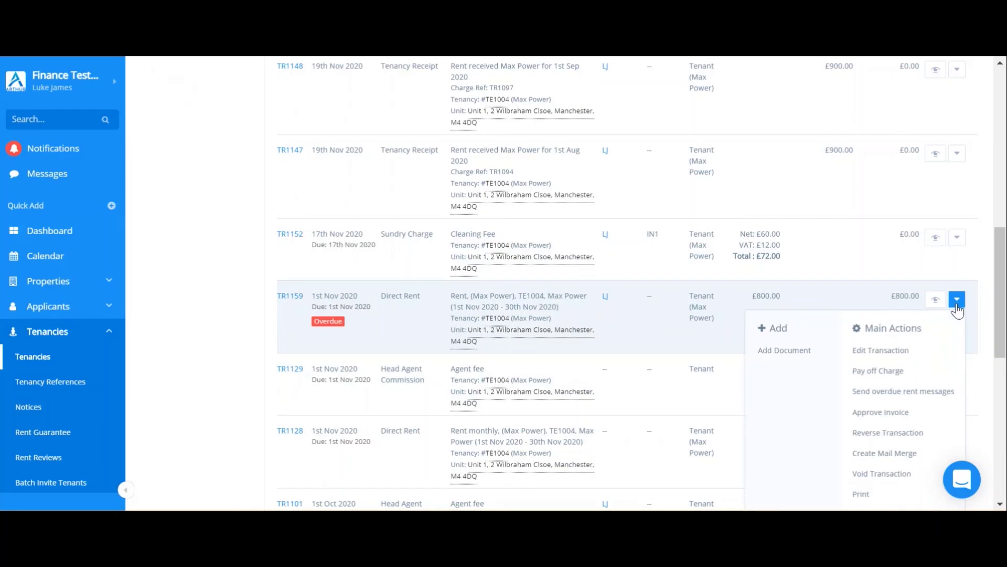
pyautogui.scroll(-2, 929, 309)
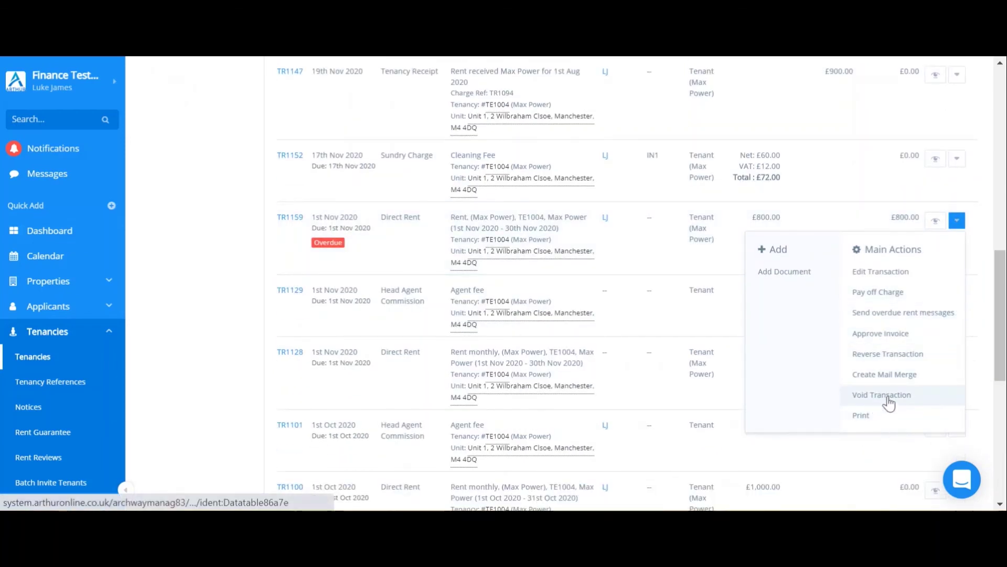
pyautogui.click(886, 398)
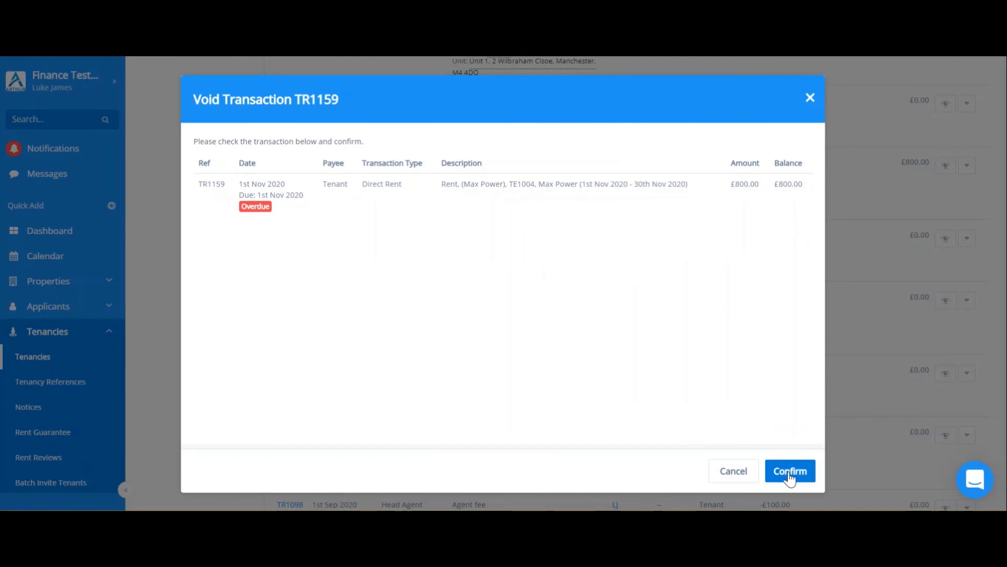
pyautogui.click(790, 472)
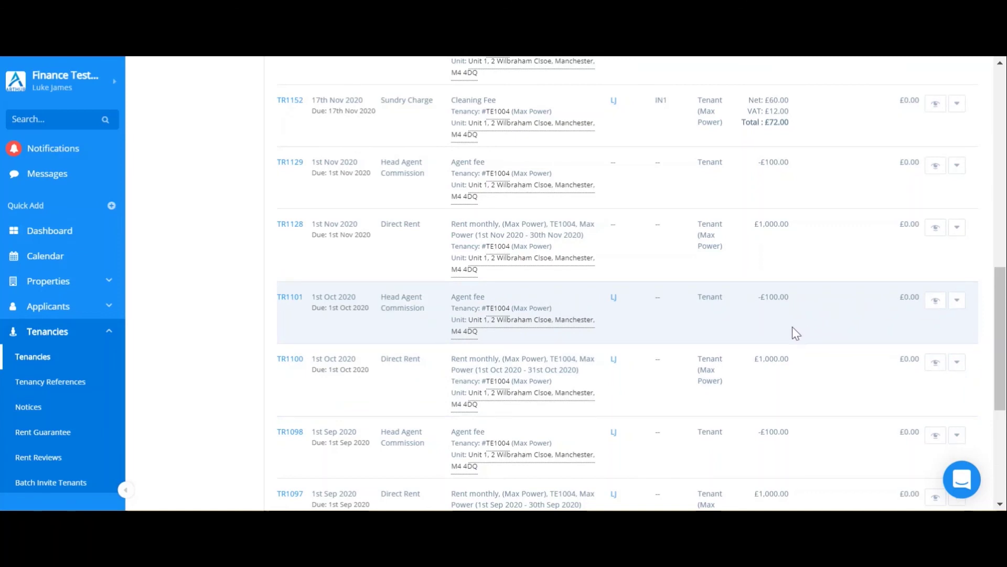
pyautogui.scroll(3, 793, 329)
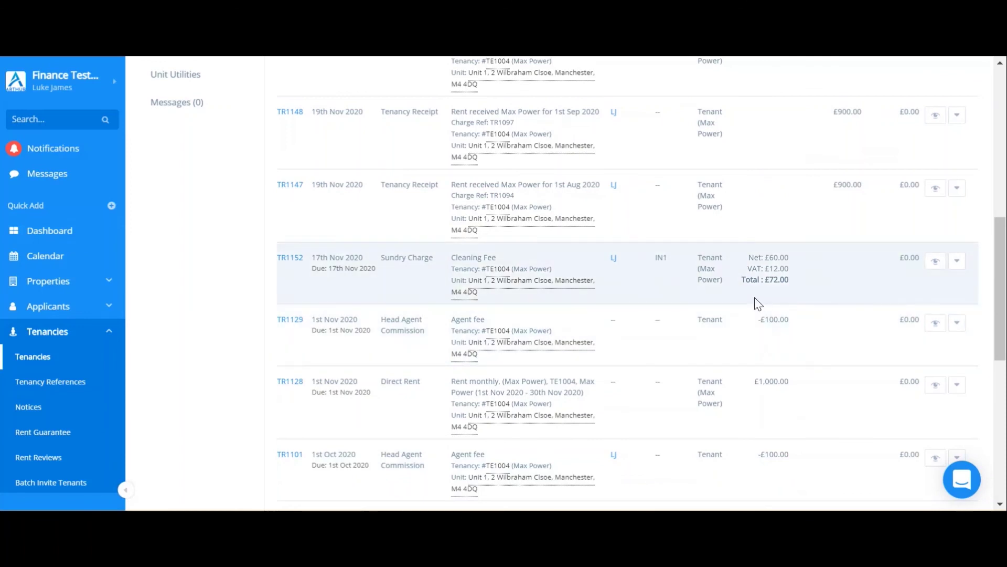
pyautogui.scroll(6, 805, 303)
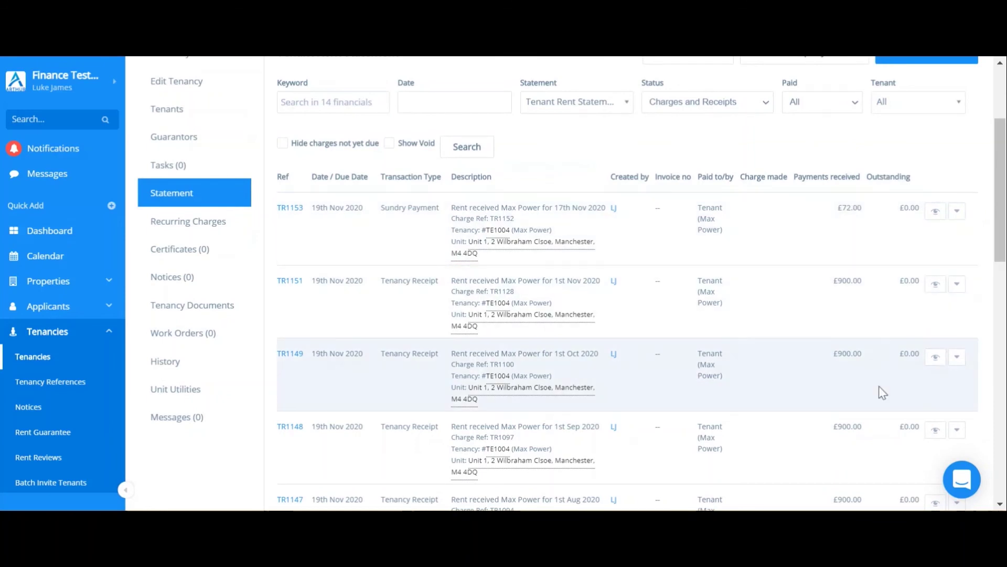
pyautogui.scroll(-5, 880, 391)
pyautogui.scroll(-2, 881, 394)
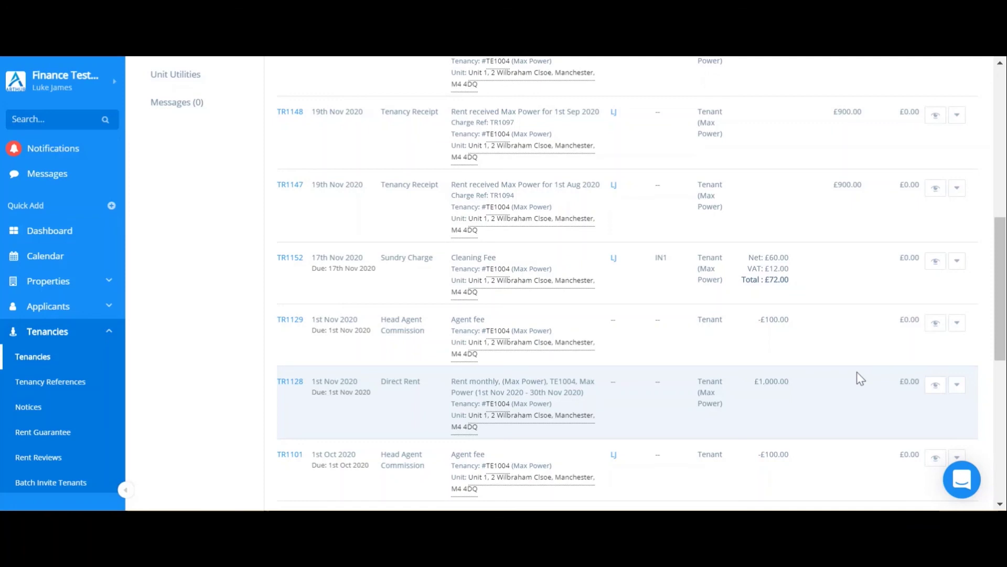
pyautogui.scroll(10, 513, 351)
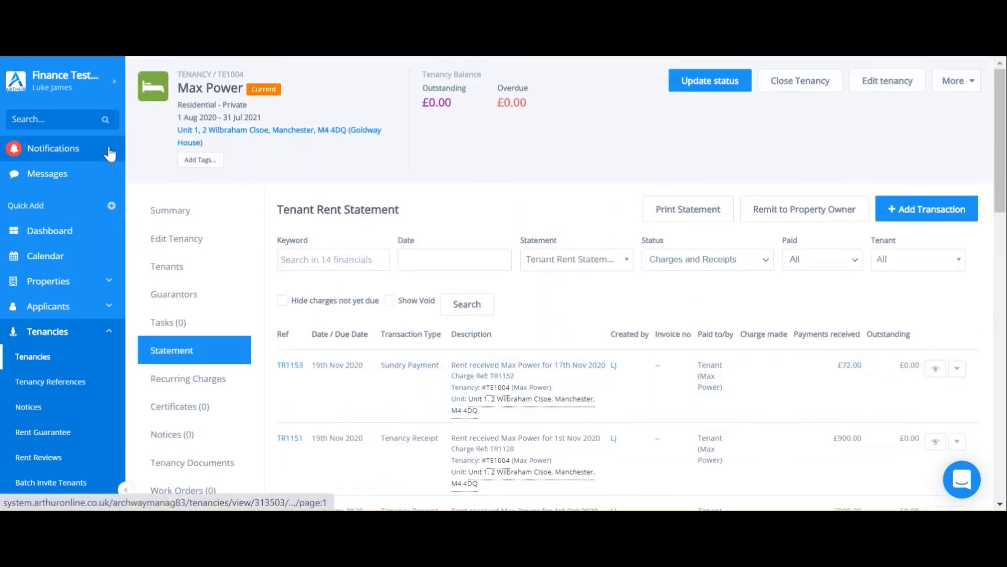